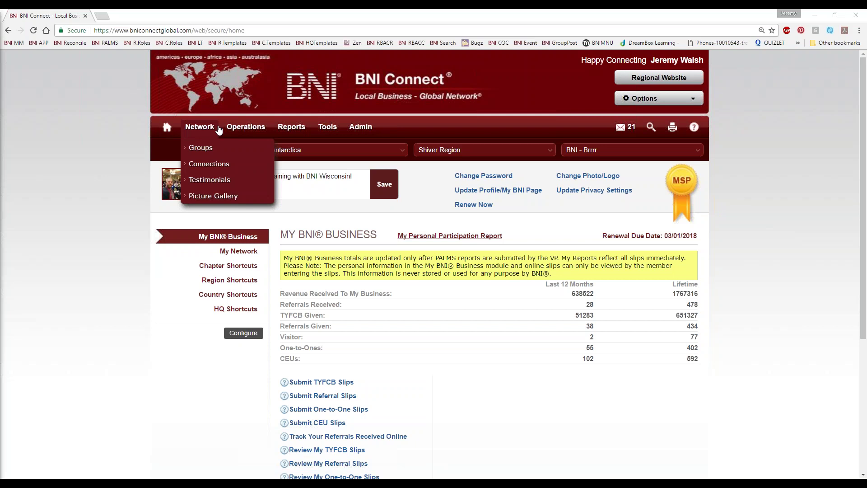
- Open the Enter Chapter Goals form from the chapter-level goal management operations
mouse_move(224, 131)
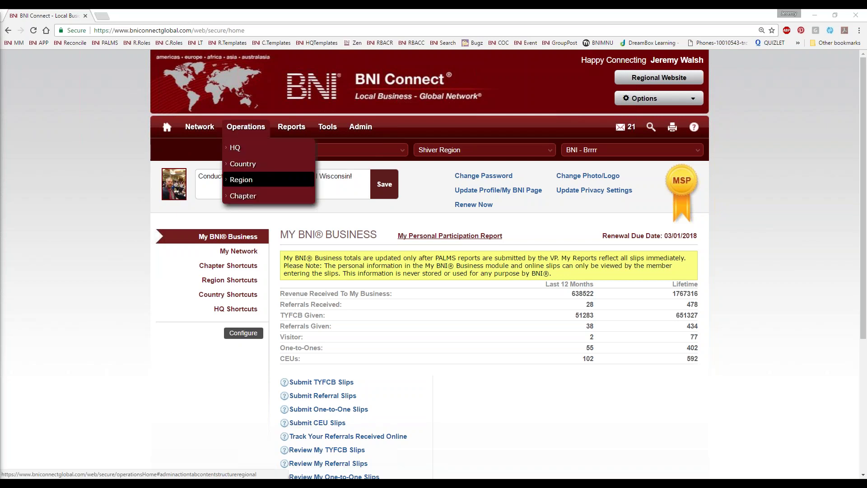
click(243, 196)
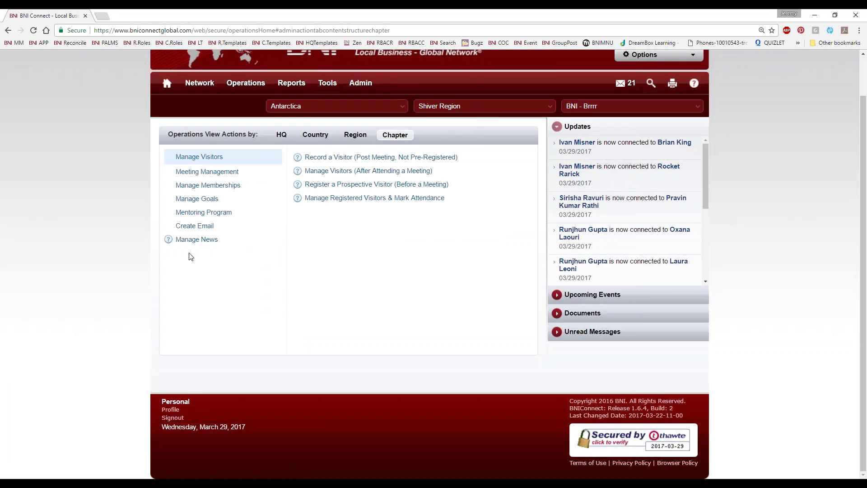
click(187, 199)
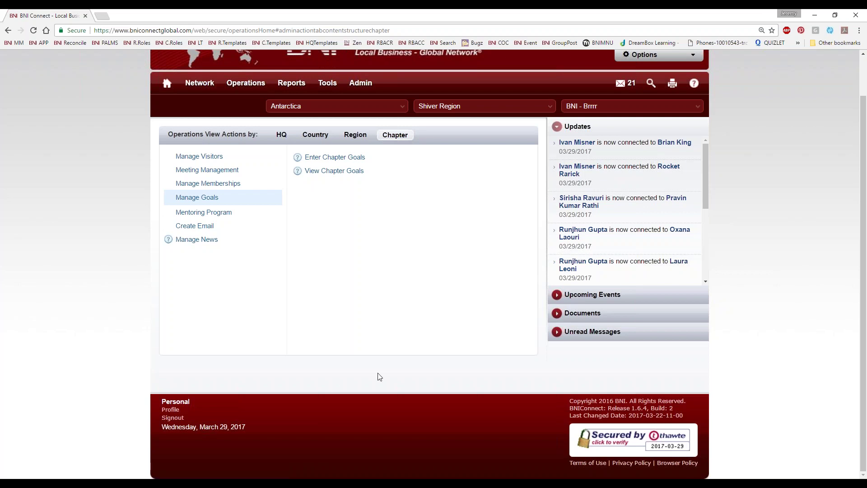
click(334, 160)
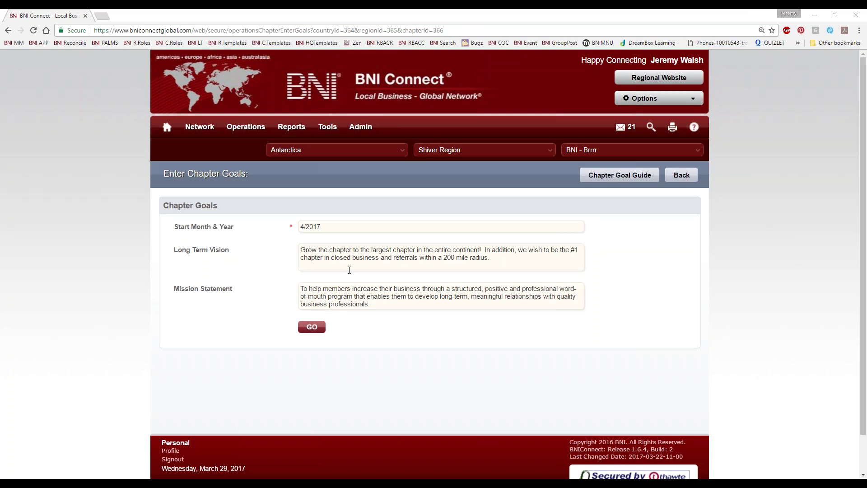
- Check the start month choices, keep 4/2017, and proceed to the monthly goals grid
drag(174, 227, 235, 227)
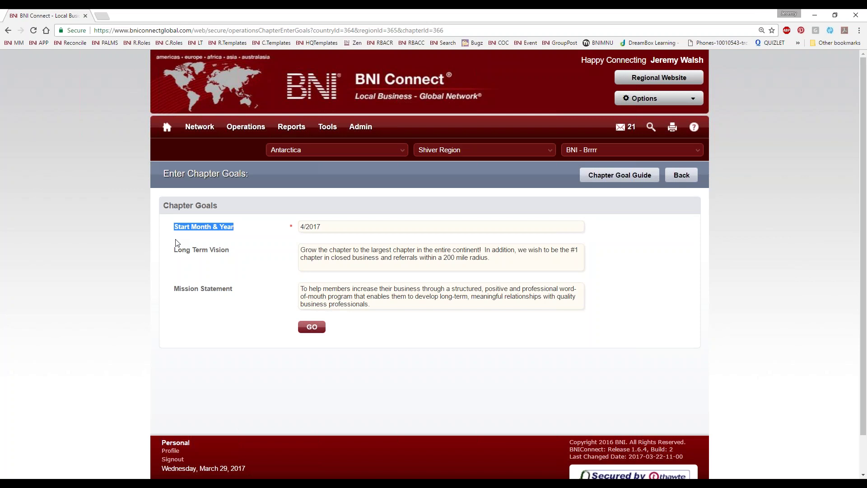
click(334, 227)
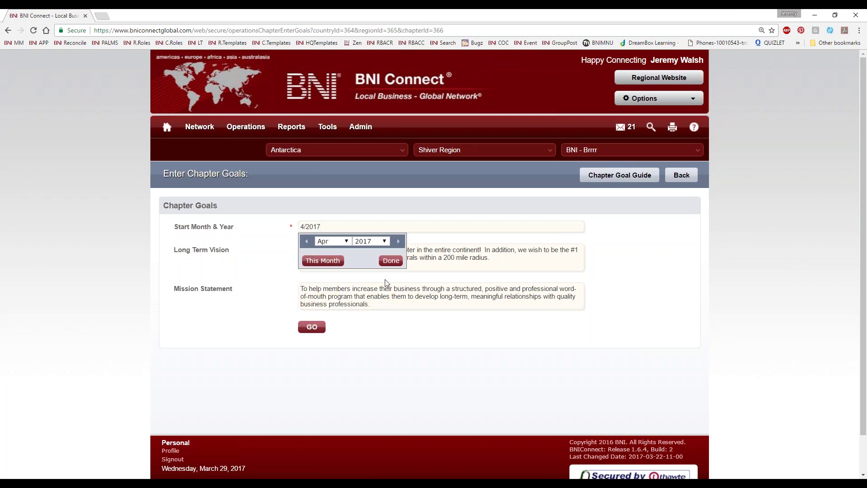
click(332, 241)
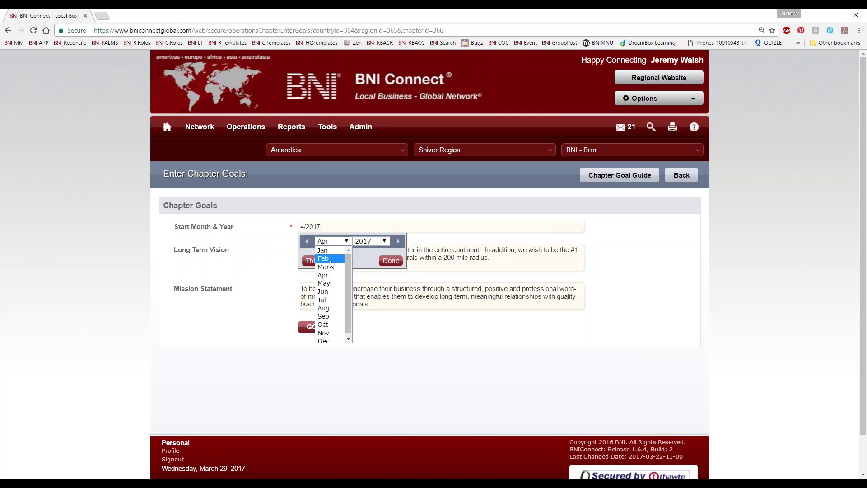
click(378, 197)
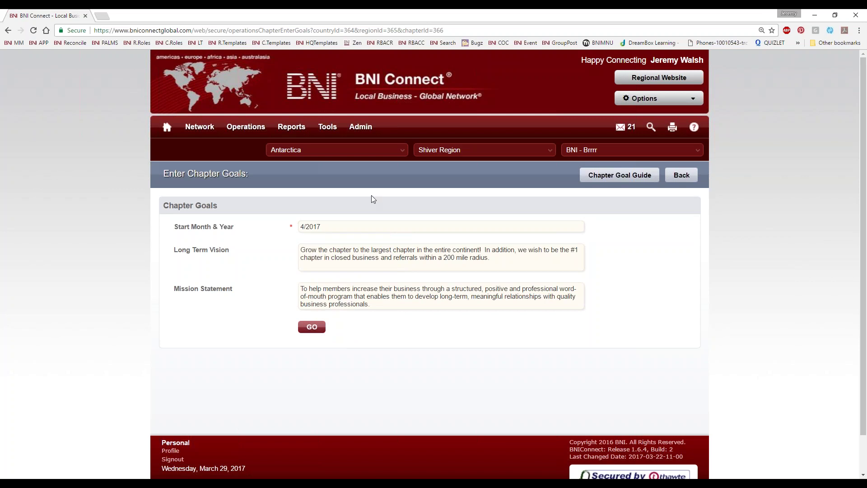
click(311, 327)
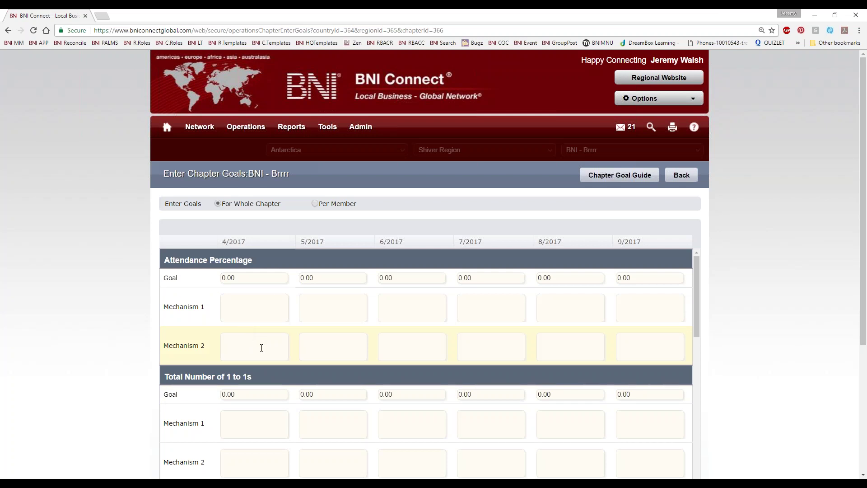
- Review the goal categories from Attendance Percentage to Thank You for Closed Business, including the Enter Goals options and the Goal and Mechanism rows
scroll(788, 322, down, 1)
scroll(773, 316, down, 2)
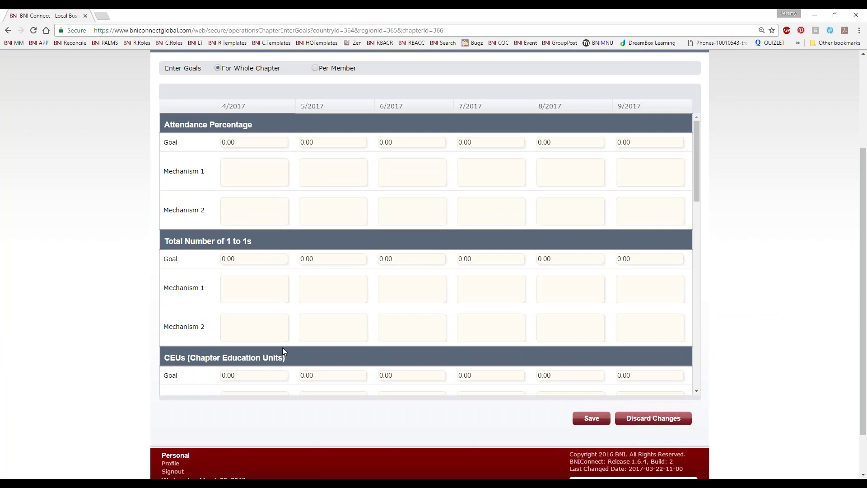
scroll(278, 286, down, 4)
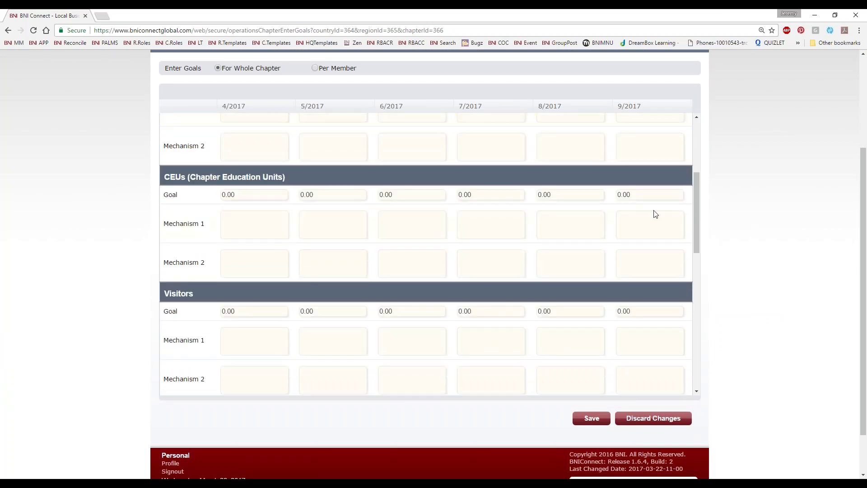
scroll(345, 244, down, 3)
scroll(345, 240, down, 1)
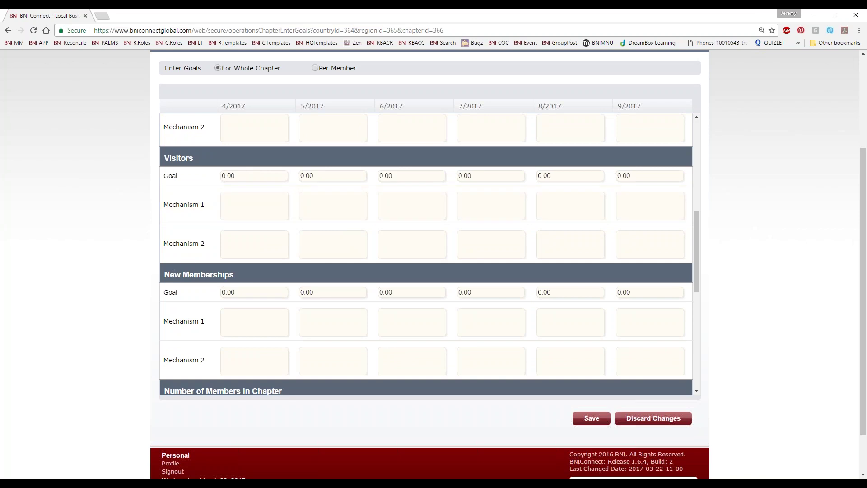
scroll(244, 277, down, 4)
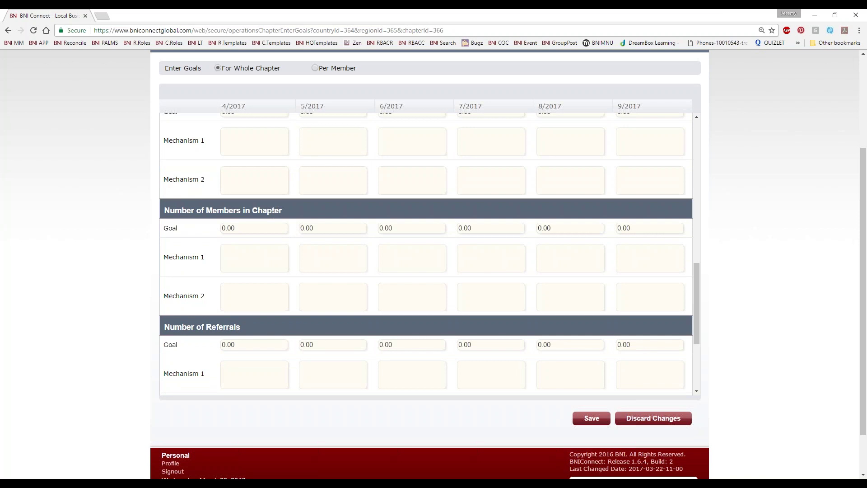
scroll(174, 331, down, 3)
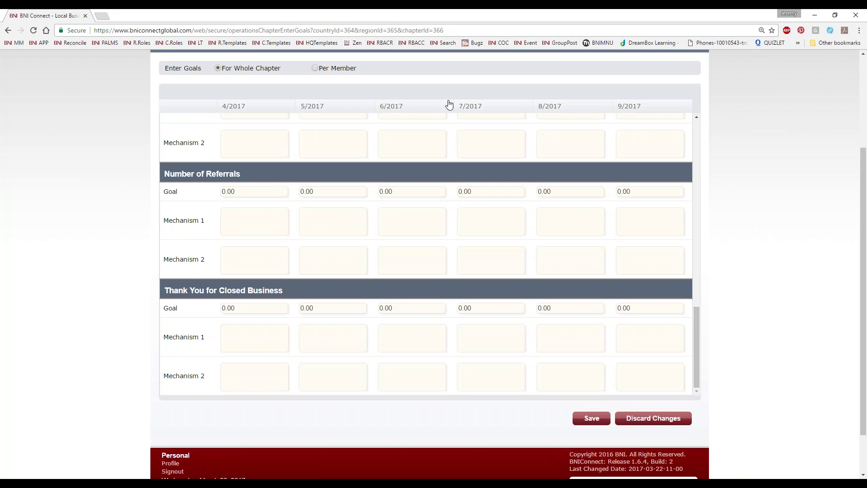
scroll(449, 105, up, 3)
scroll(449, 304, up, 10)
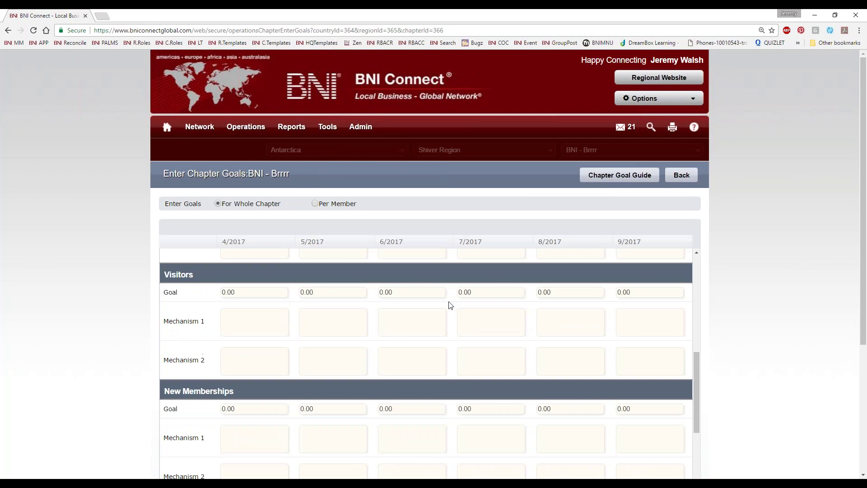
scroll(738, 316, down, 2)
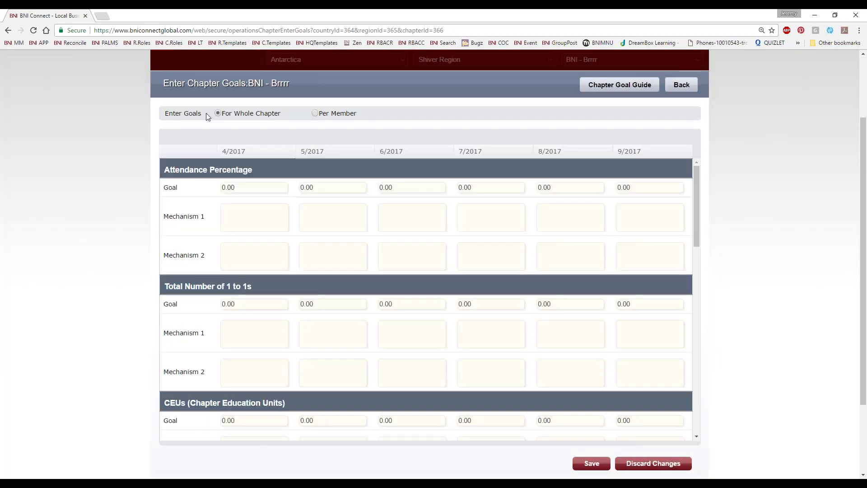
drag(205, 113, 165, 114)
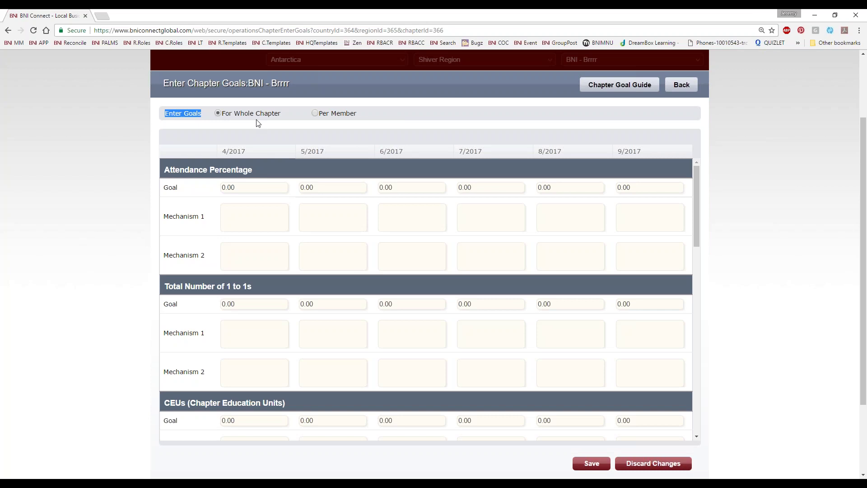
scroll(722, 287, up, 2)
scroll(768, 298, down, 3)
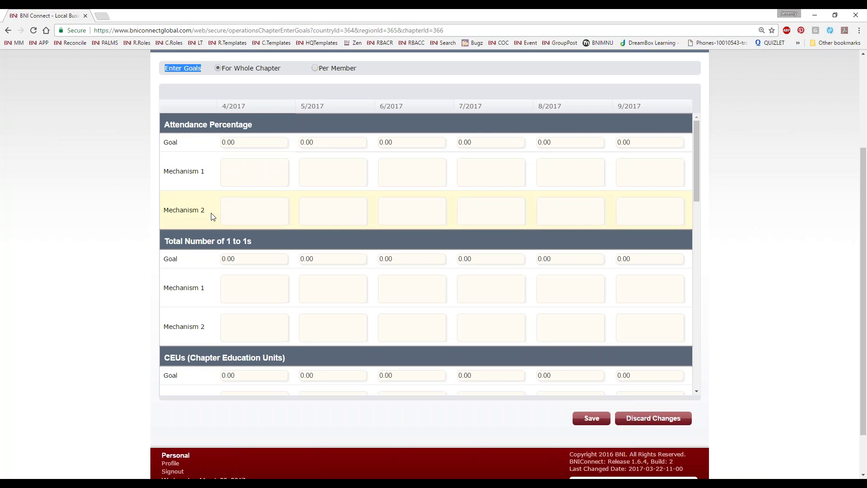
drag(178, 143, 163, 143)
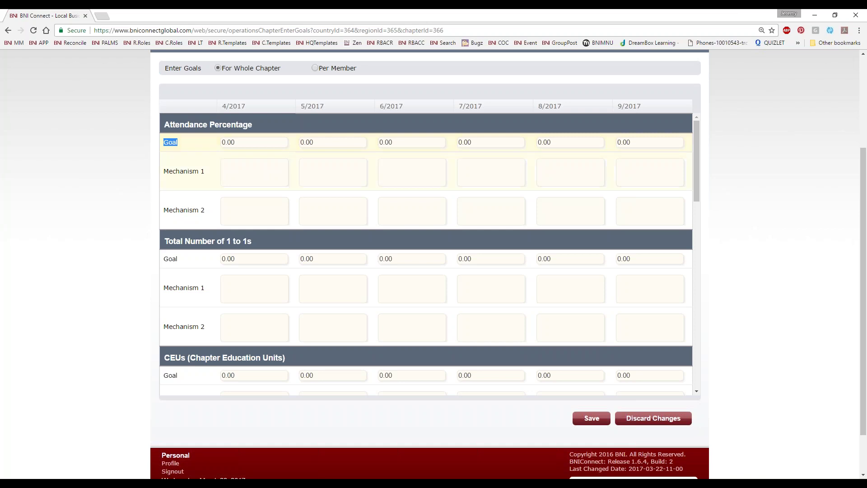
- Set the Attendance Percentage goal to 80 for 4/2017 and 90 for 9/2017
click(252, 141)
scroll(251, 143, up, 2)
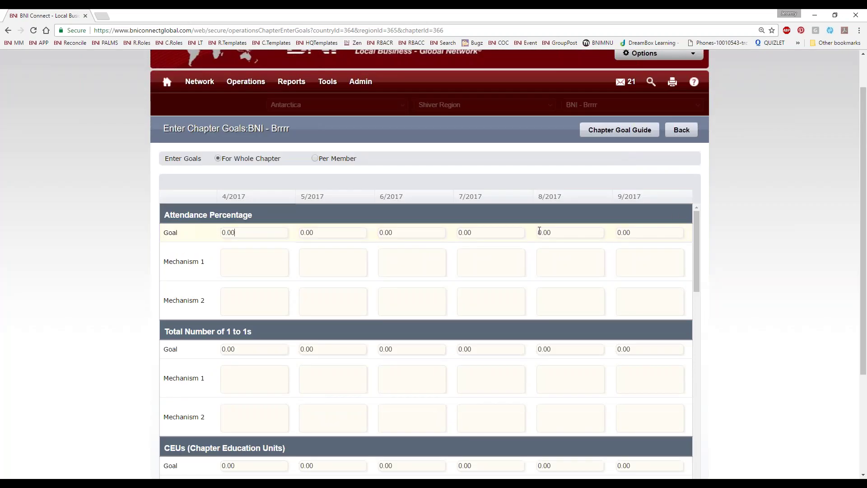
scroll(536, 230, down, 1)
scroll(534, 226, up, 1)
scroll(802, 269, down, 1)
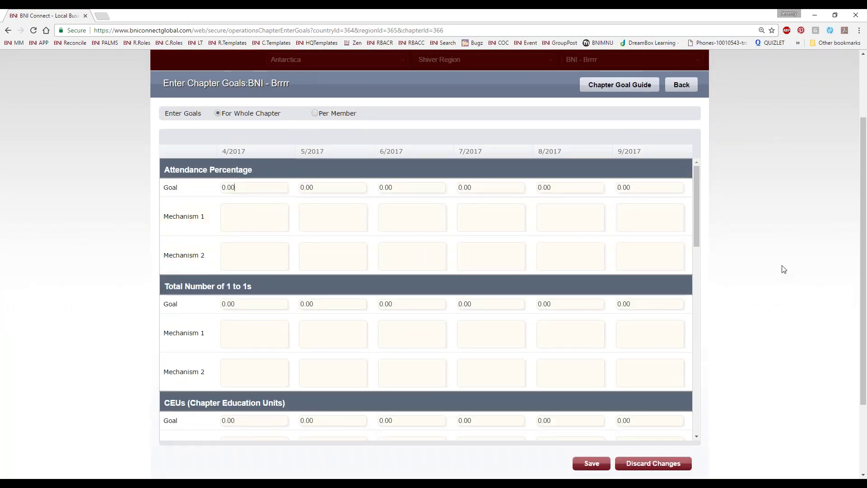
drag(235, 187, 161, 183)
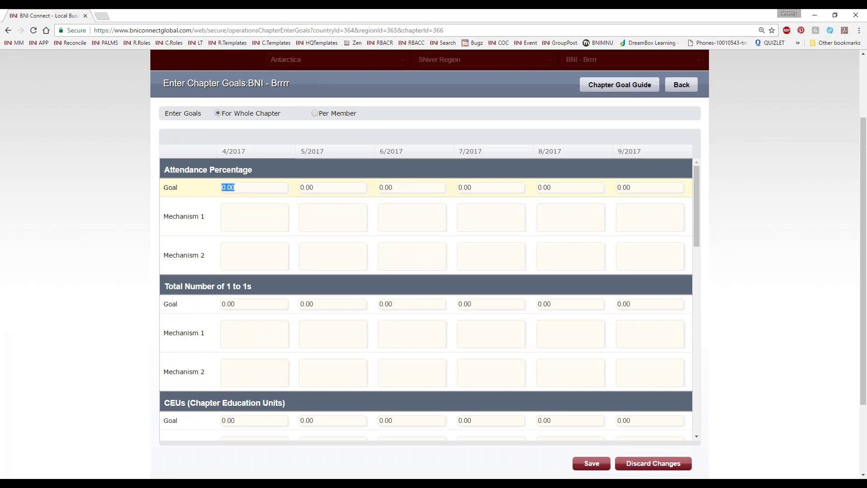
text(80)
click(638, 187)
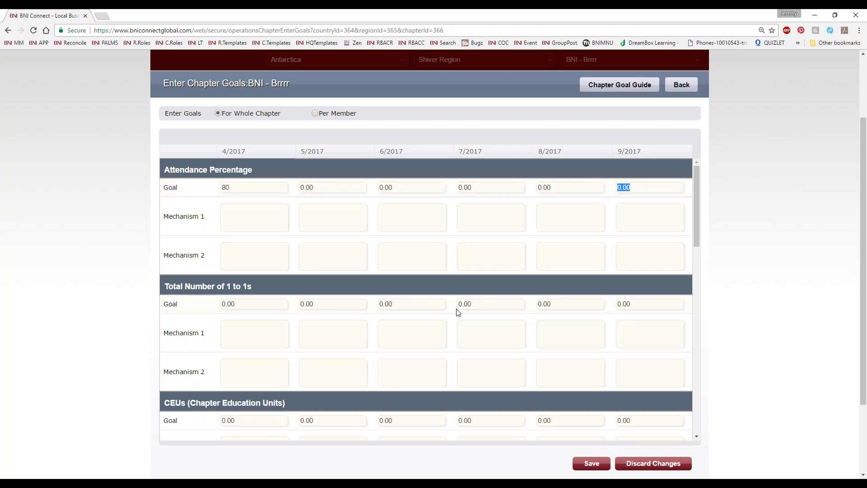
text(90)
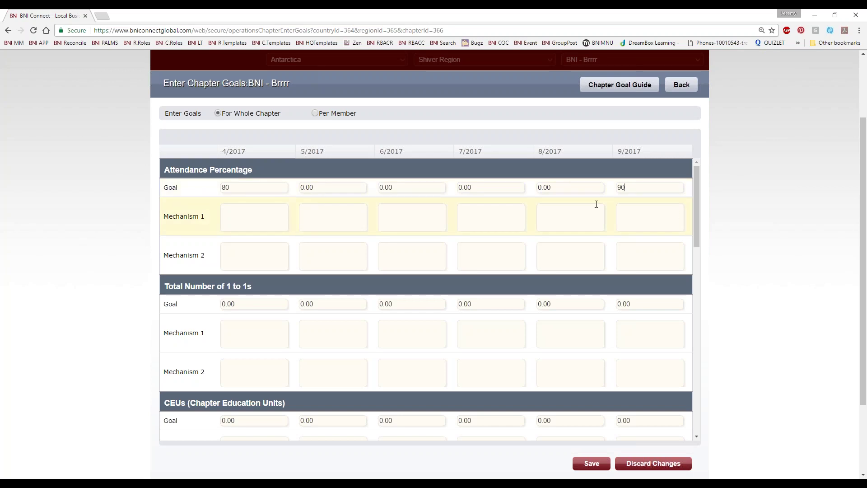
- Set the Attendance Percentage goals for 5/2017 through 8/2017 to 82, 84, 86 and 88
click(337, 187)
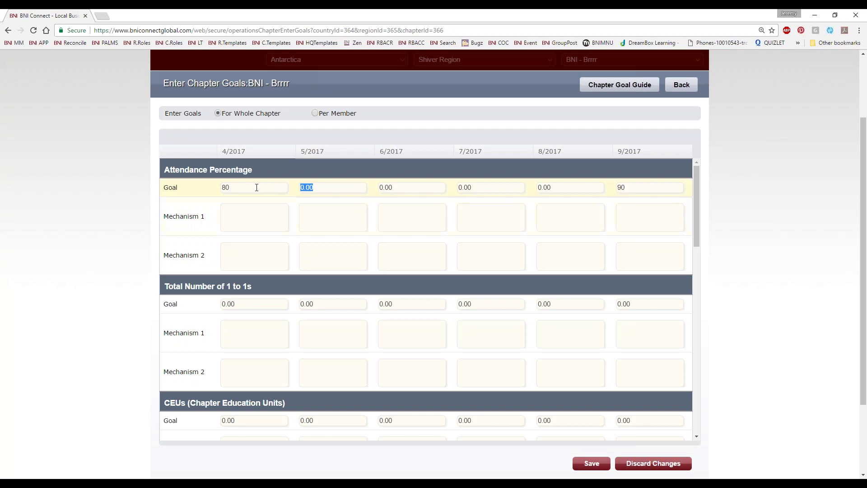
text(82)
key(Tab)
text(84)
key(Tab)
text(86)
key(Tab)
text(88)
key(Tab)
double_click(461, 187)
double_click(569, 187)
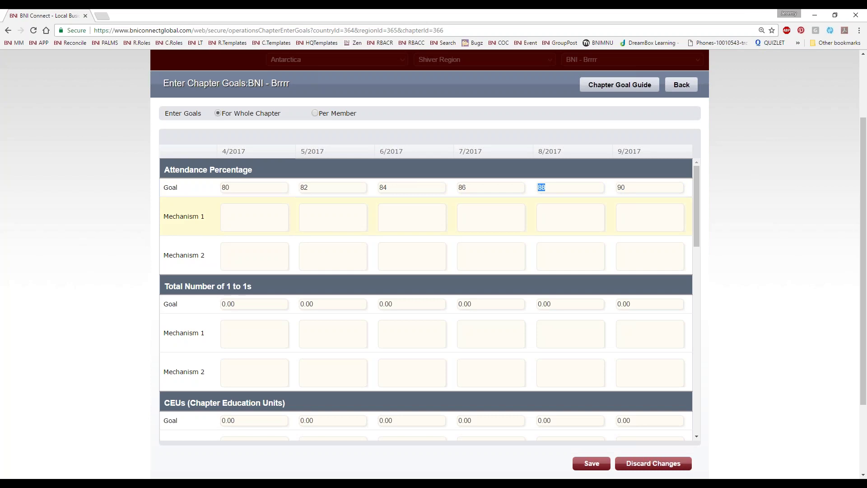
- Try attendance goals of 83 and 82 for 7/2017 and 8/2017, and restore 86, 88 and 90 for 7/2017 through 9/2017
double_click(458, 187)
text(83)
key(Tab)
text(82)
key(Tab)
text(84)
key(BackSpace)
key(BackSpace)
text(90)
key(shift+Tab)
text(88)
key(shift+Tab)
text(86)
- Enter "EM on importance of showing up at meeting" as Attendance Percentage Mechanism 1 for 4/2017
click(254, 226)
click(255, 212)
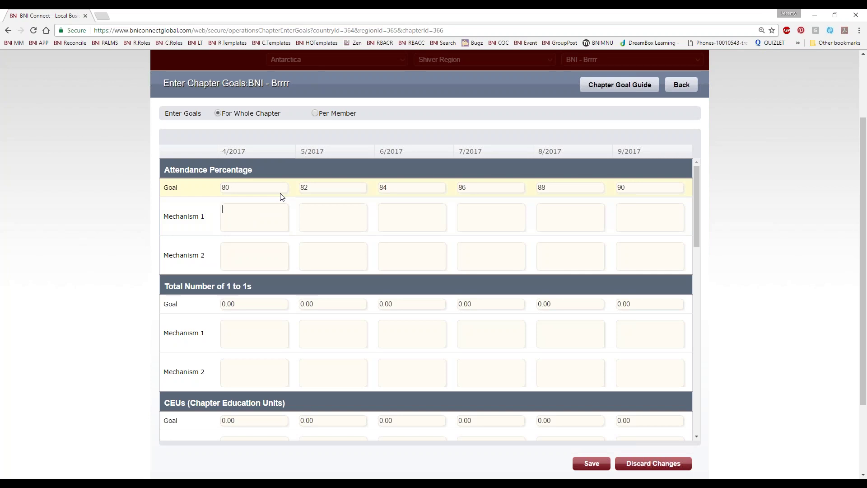
text(EM)
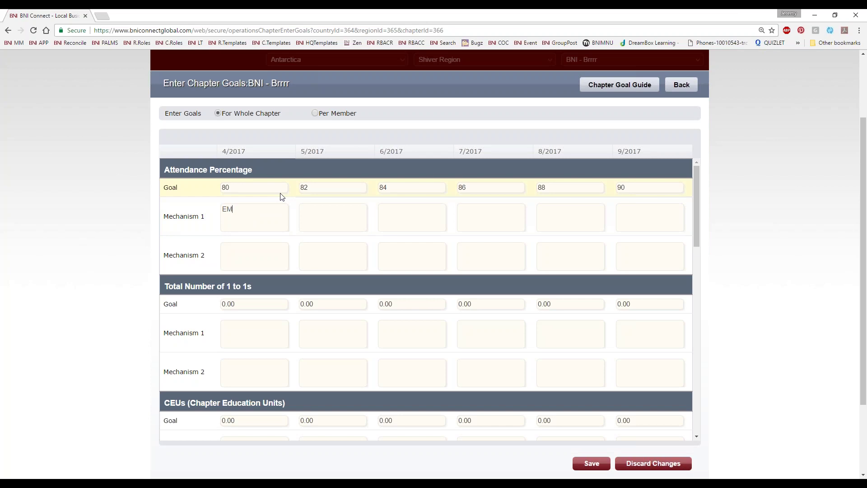
text( on importance of showing up at meeting)
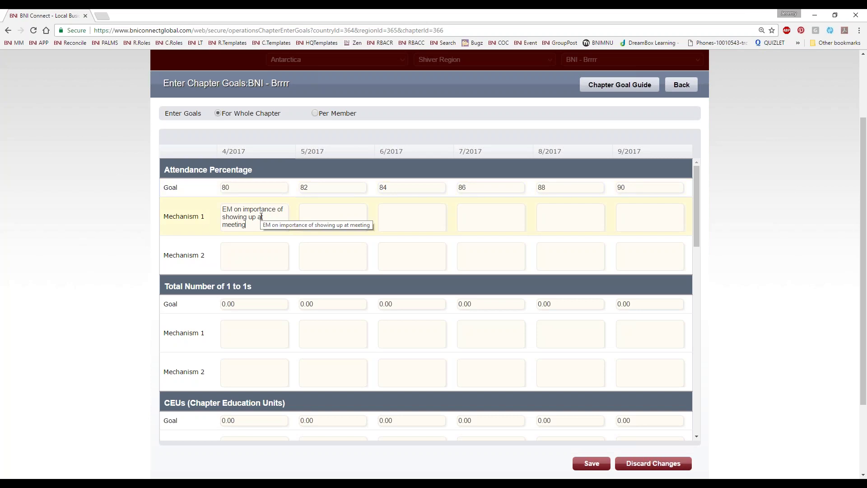
- Enter "Announce to the chapter our initiate to get to 90% attendance" as attendance Mechanism 2 for 4/2017, applying the spelling suggestion "initiate"
click(237, 259)
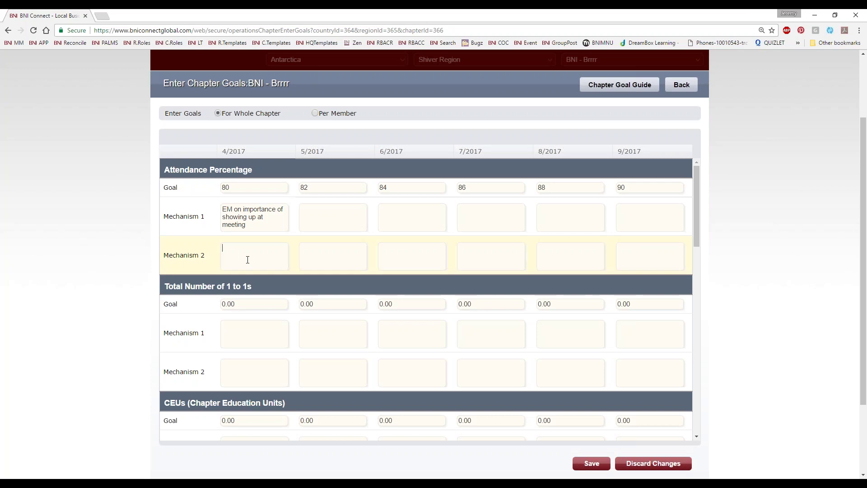
text(A)
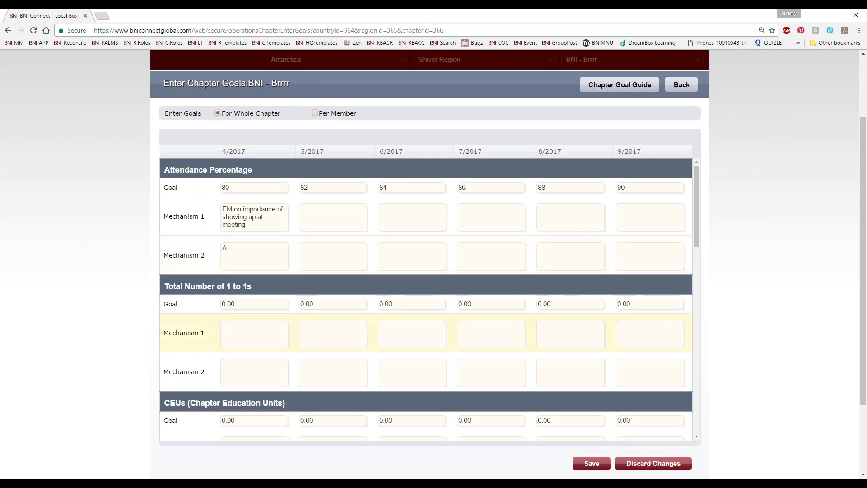
text(nni)
text(ounce to the )
text(chapter our in)
text(itia)
text(ve)
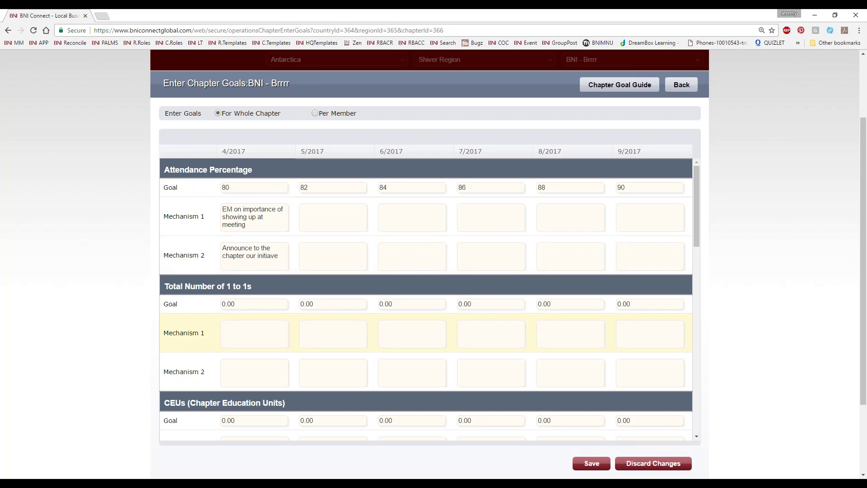
text( to get to 90% attendance)
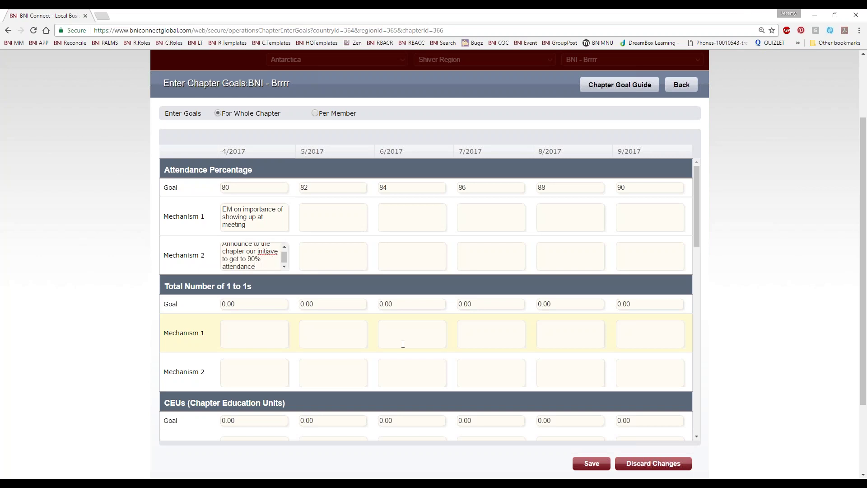
right_click(269, 251)
click(293, 261)
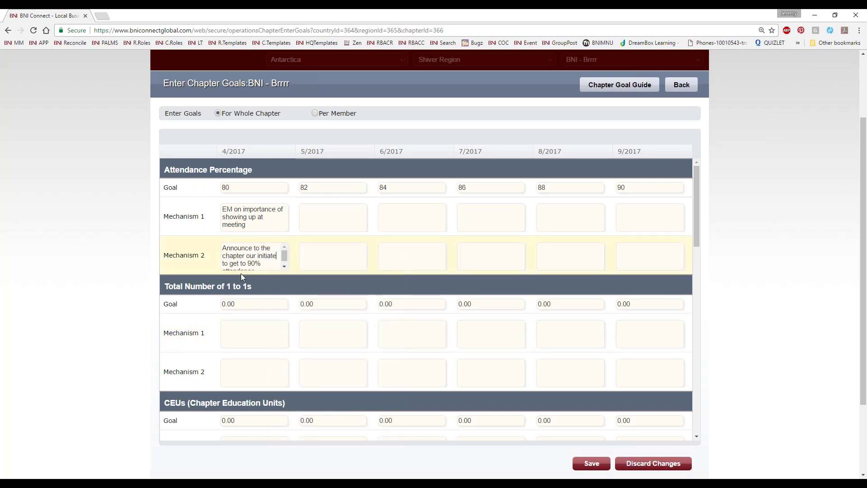
- For 5/2017 attendance, enter "VP accountability letters" as Mechanism 1 and "EM on how to find a good sub" as Mechanism 2
click(322, 223)
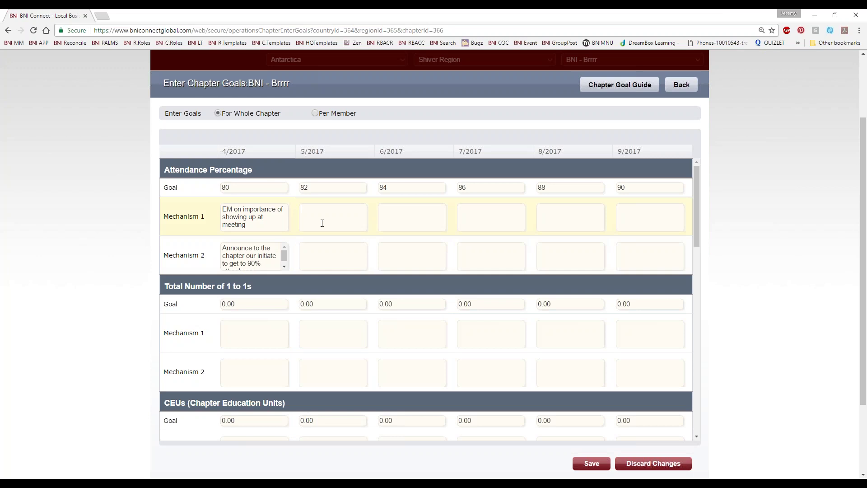
text(VP accountability letters)
click(315, 256)
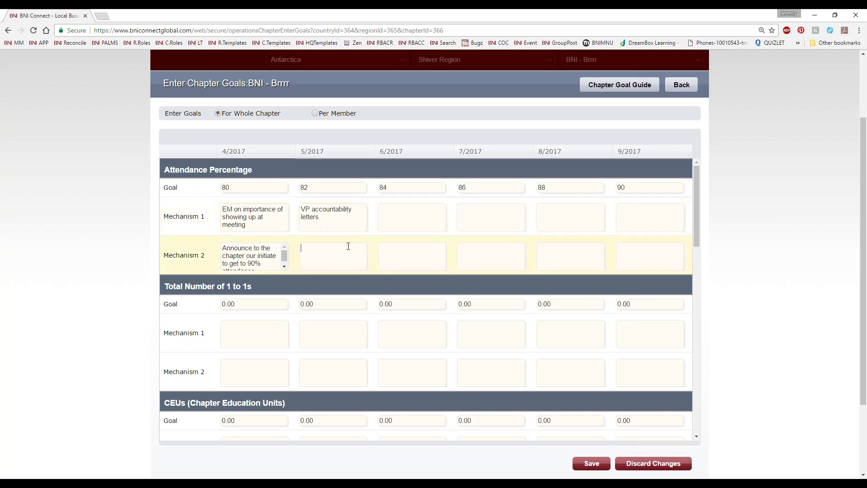
text(EM on how to find a good sub)
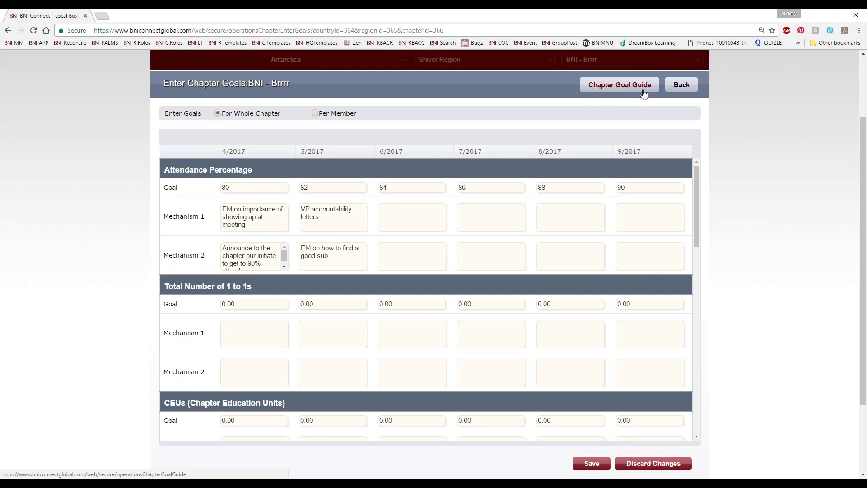
- Copy "Implement the Mentoring Program" from the Chapter Goal Guide into attendance Mechanism 1 for 6/2017
click(623, 94)
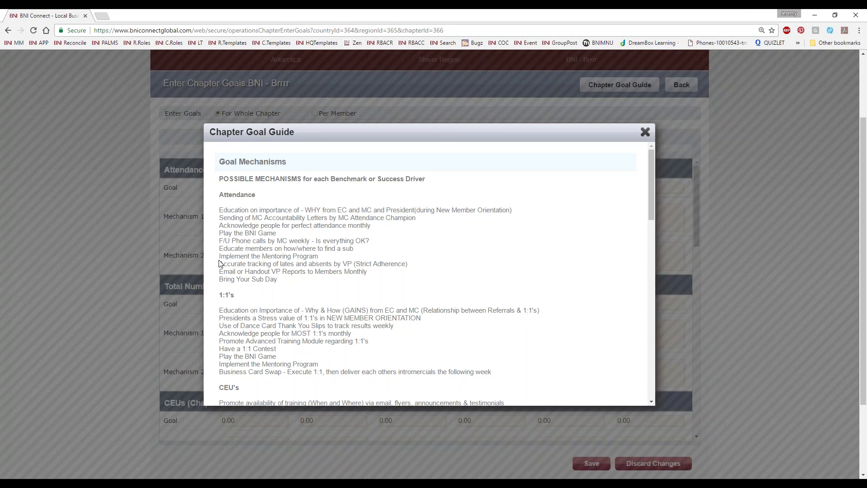
drag(321, 256, 220, 255)
key(ctrl+c)
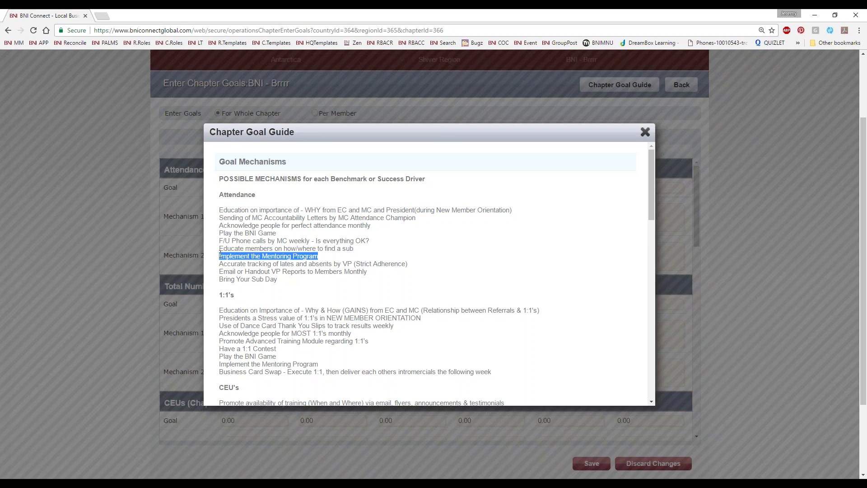
right_click(254, 257)
click(270, 265)
click(645, 131)
click(430, 225)
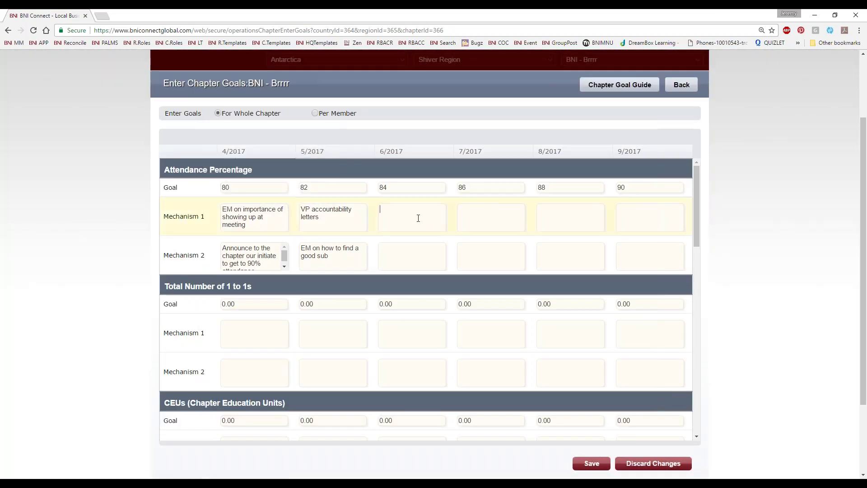
right_click(408, 217)
click(430, 273)
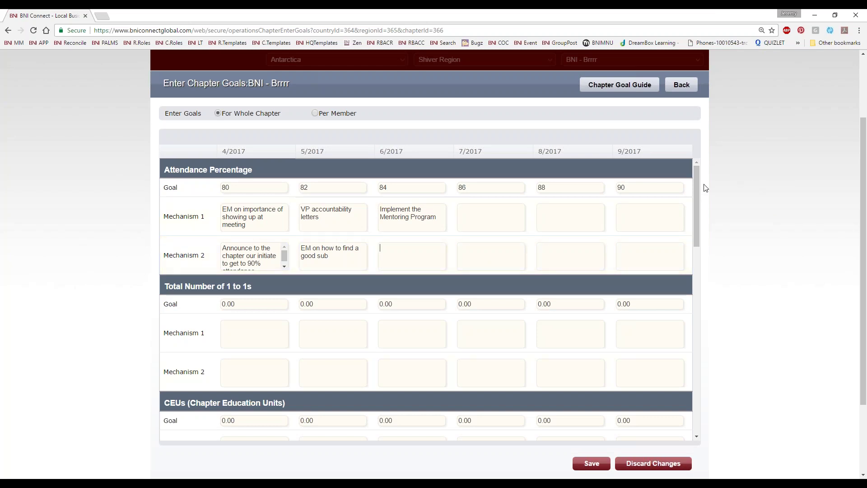
- Set the Number of Members in Chapter goals to 30 for 4/2017 and 40 for 9/2017
drag(697, 186, 695, 348)
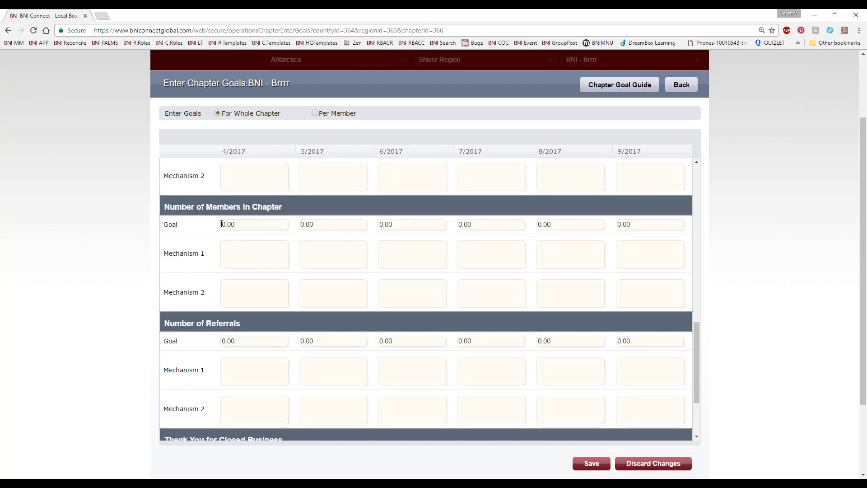
click(247, 225)
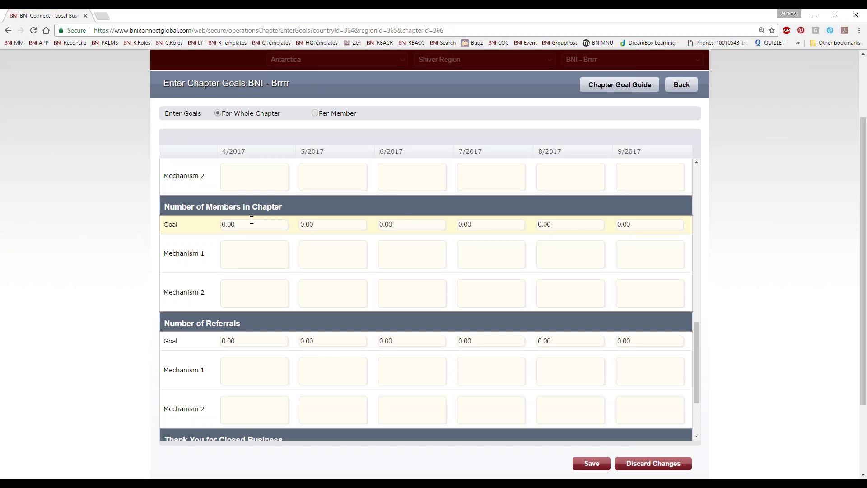
key(BackSpace)
key(BackSpace)
key(BackSpace)
key(BackSpace)
text(30)
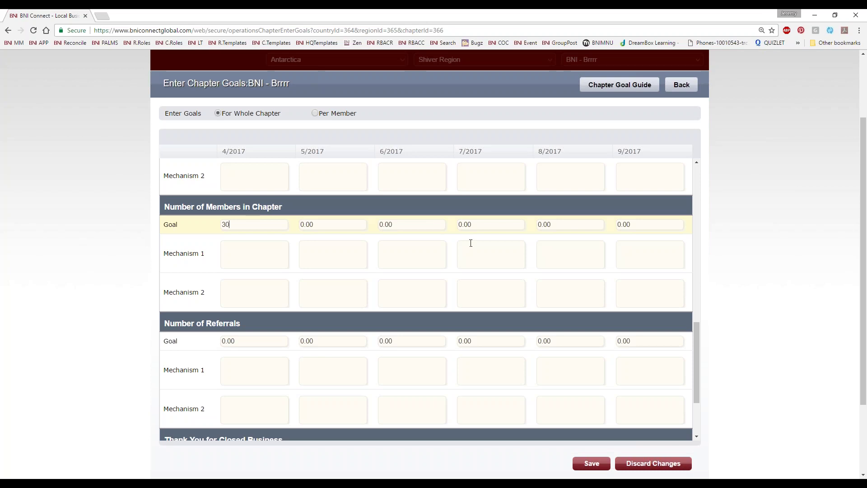
click(632, 225)
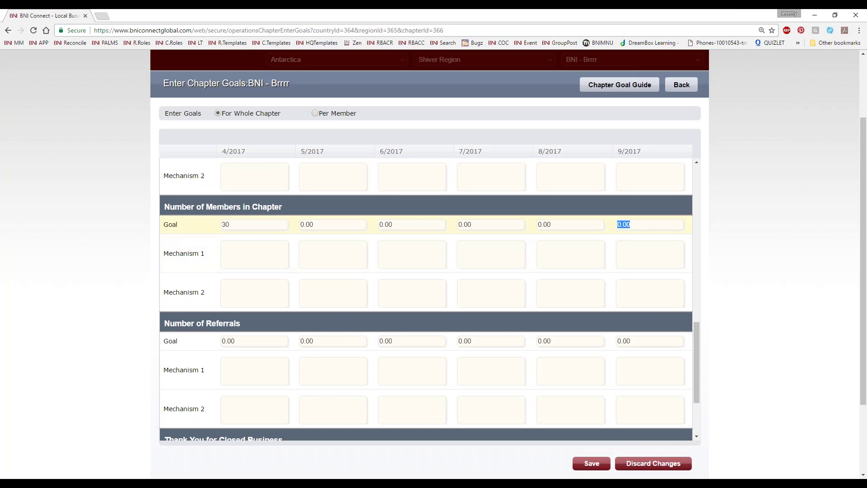
text(40)
- Set the Number of Members in Chapter goals for 5/2017 through 8/2017 to 32, 34, 36 and 38
click(155, 225)
click(224, 225)
key(Tab)
text(32)
key(Tab)
text(34)
key(Tab)
text(36)
key(Tab)
text(38)
key(Tab)
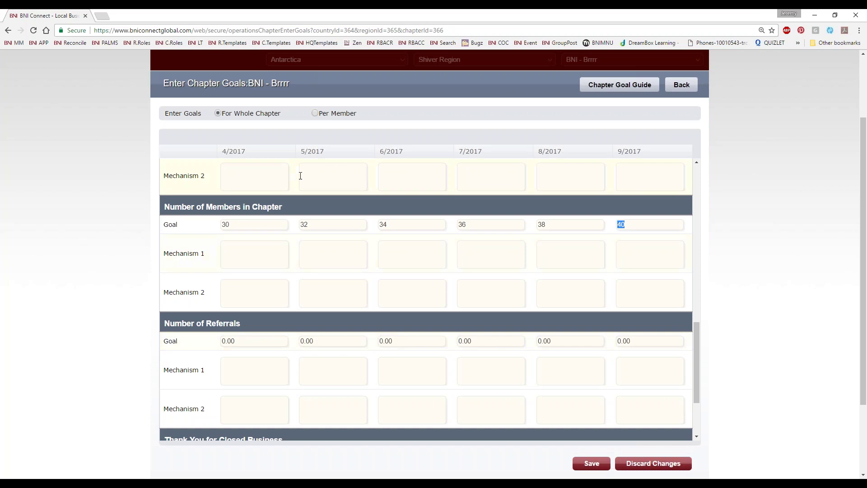
- Enter "Visitor Day" as Mechanism 1 for 4/2017 under Number of Members in Chapter
click(324, 226)
click(279, 263)
click(402, 254)
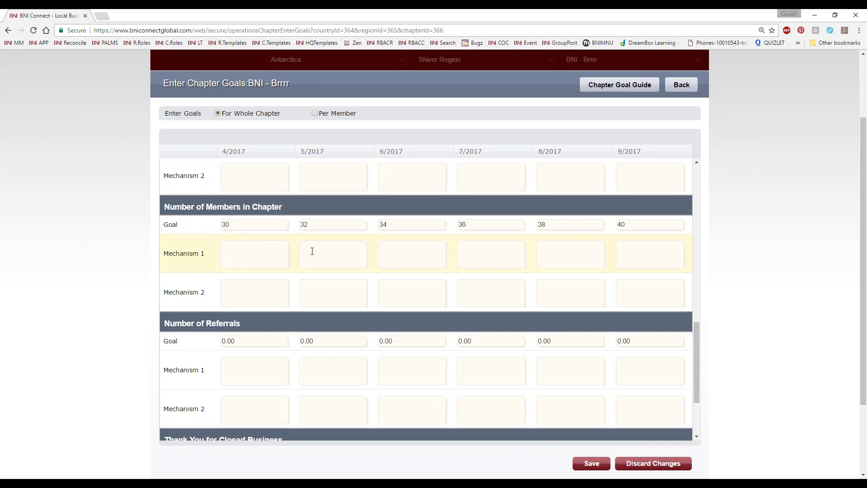
text(VD)
key(BackSpace)
key(BackSpace)
key(BackSpace)
text(Visitor Day)
- Enter "Plan VD for October" for 9/2017 and "Stack Day" for 6/2017 as Number of Members in Chapter Mechanism 1
click(634, 249)
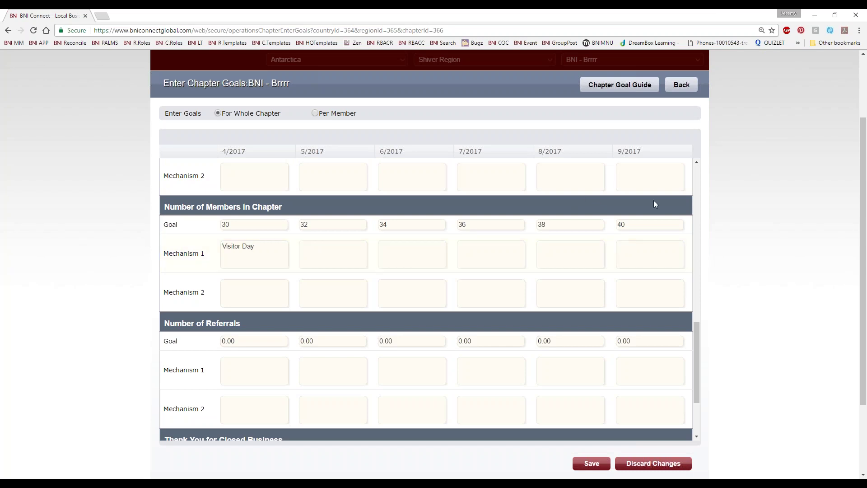
text(Plan VD )
text(for October)
text(Stack)
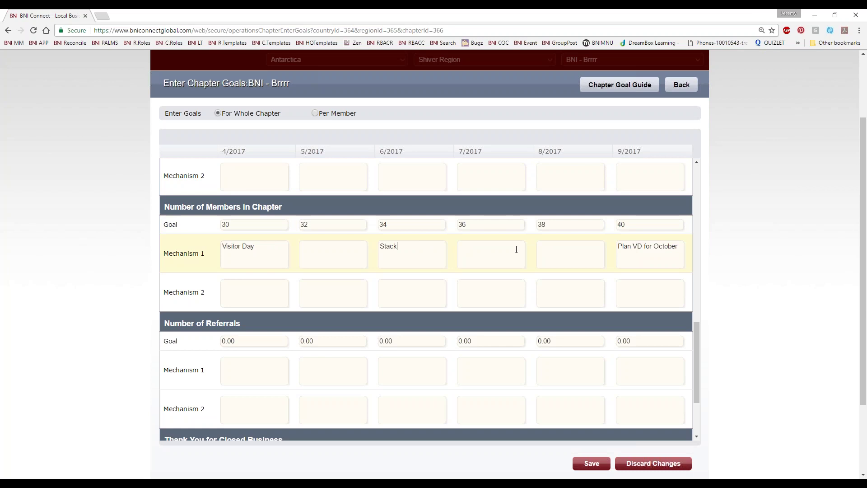
text( Day)
- Enter "Education Moment on how to invite" as Number of Members in Chapter Mechanism 1 for 5/2017
text(Education Mome)
text(nt on hnow)
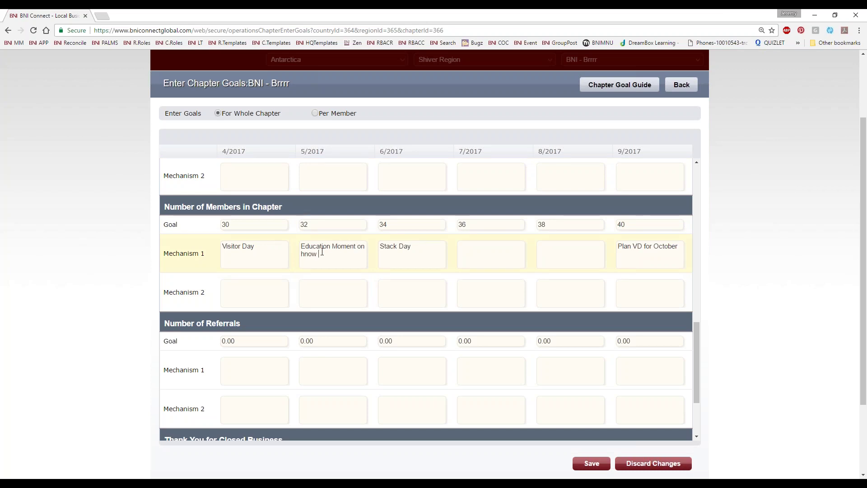
key(BackSpace)
key(BackSpace)
key(BackSpace)
key(BackSpace)
text(ow to invite)
- Save the chapter goals entered so far
scroll(379, 271, down, 2)
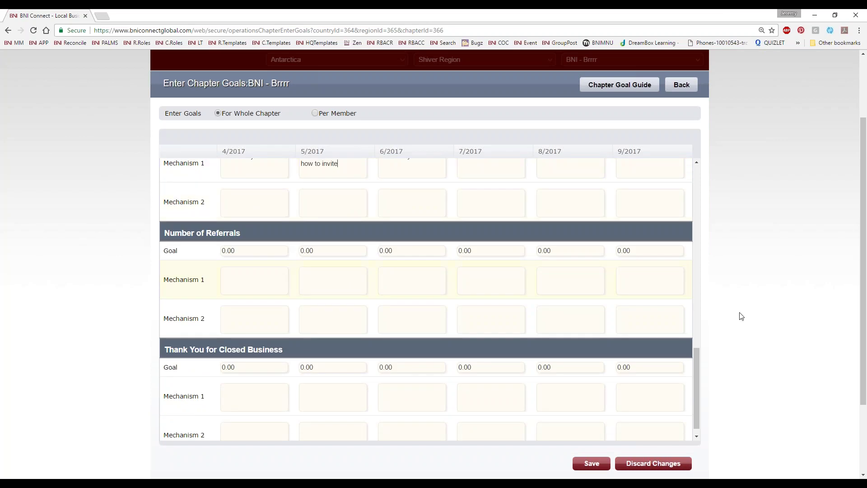
scroll(761, 314, up, 2)
scroll(764, 375, down, 4)
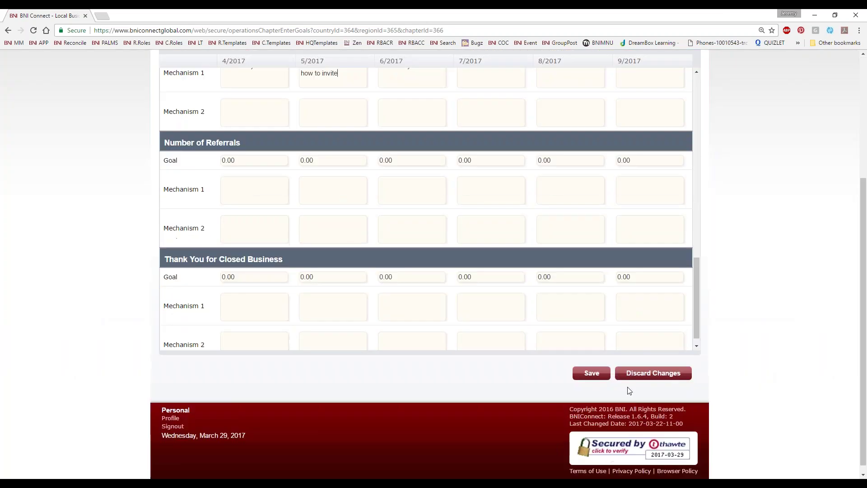
click(587, 375)
click(468, 84)
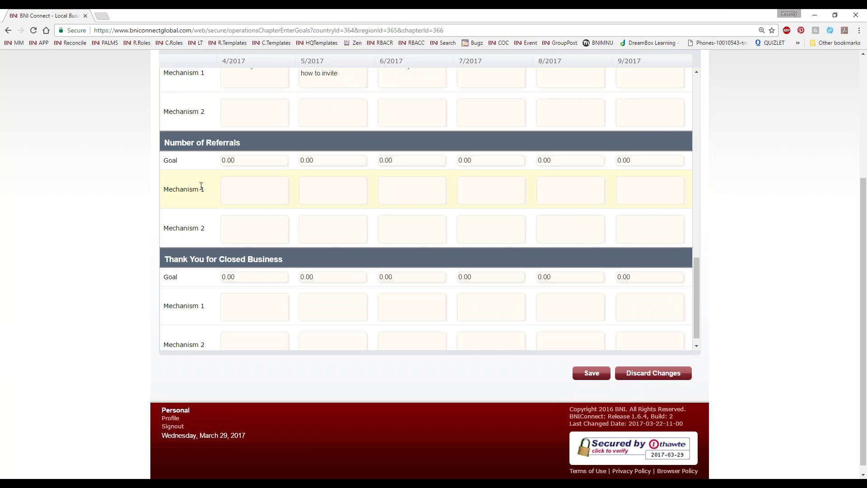
- Try New Memberships goals of 2 for 4/2017 through 6/2017
scroll(425, 203, up, 4)
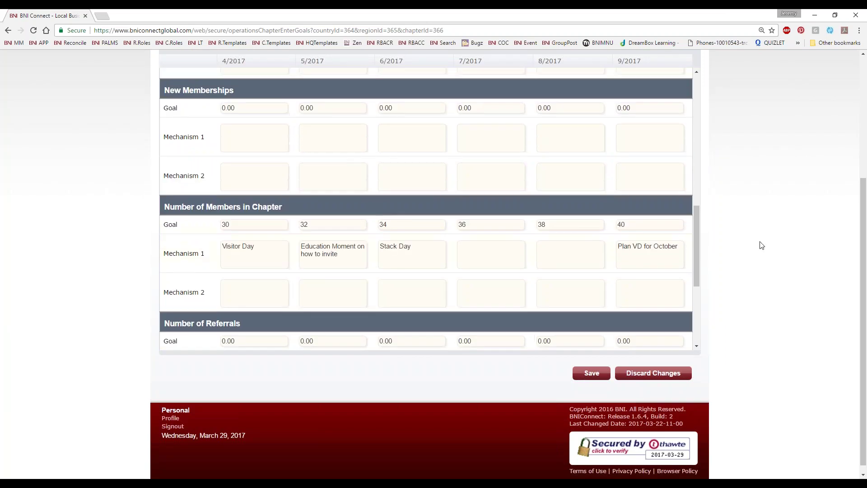
scroll(813, 244, down, 1)
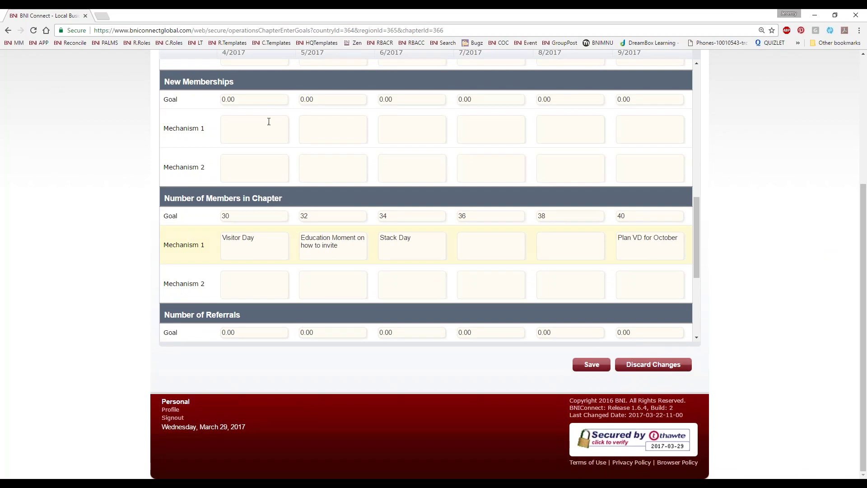
double_click(309, 216)
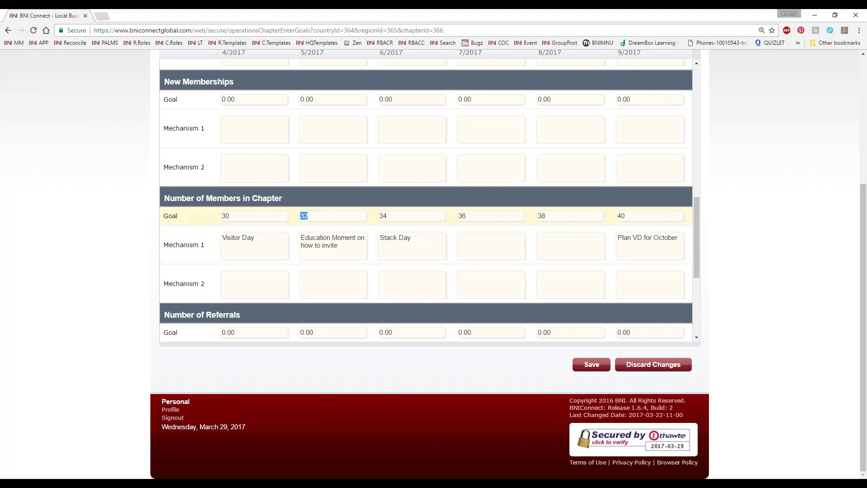
click(183, 103)
text(2)
key(Tab)
text(2)
key(Tab)
text(2)
- Set the New Memberships goals to 3 for all six months and enter "Visitor Orientation" as Mechanism 1 for 4/2017
double_click(224, 99)
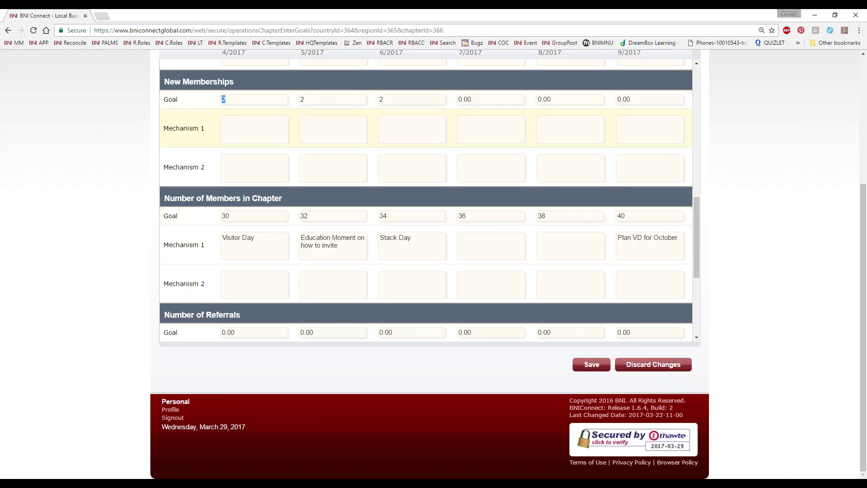
scroll(425, 198, up, 1)
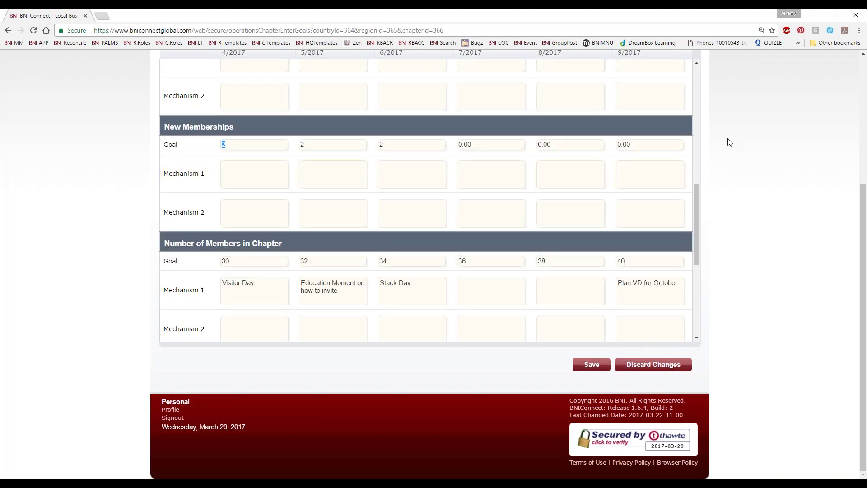
text(3	3	3	3	3	3)
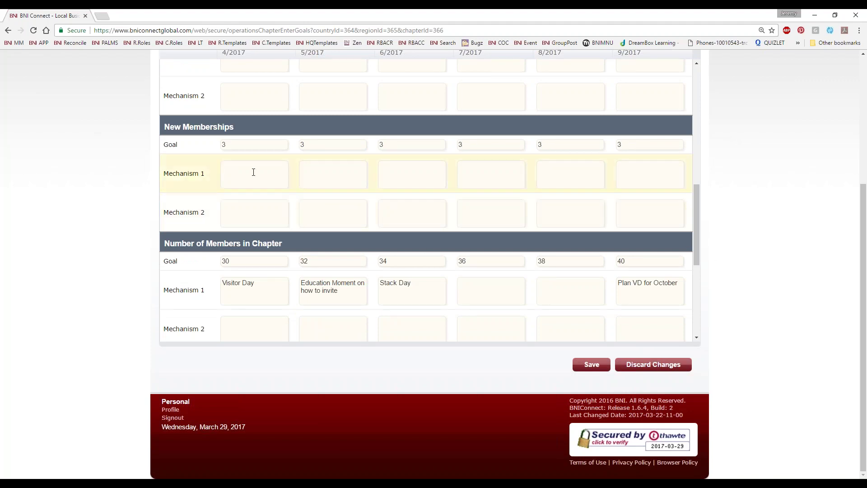
text(Visitor Orientation)
- Set the Visitors goals to 9 for every month from 4/2017 to 9/2017
scroll(755, 236, up, 2)
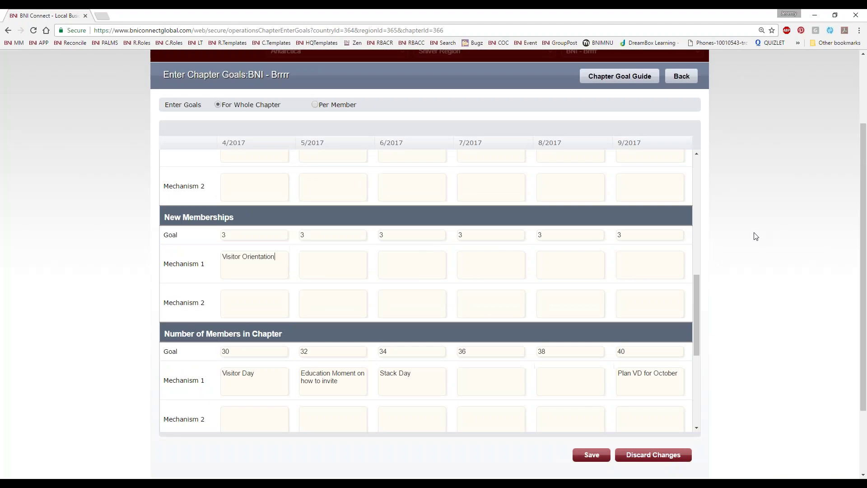
scroll(595, 246, up, 2)
scroll(581, 240, up, 1)
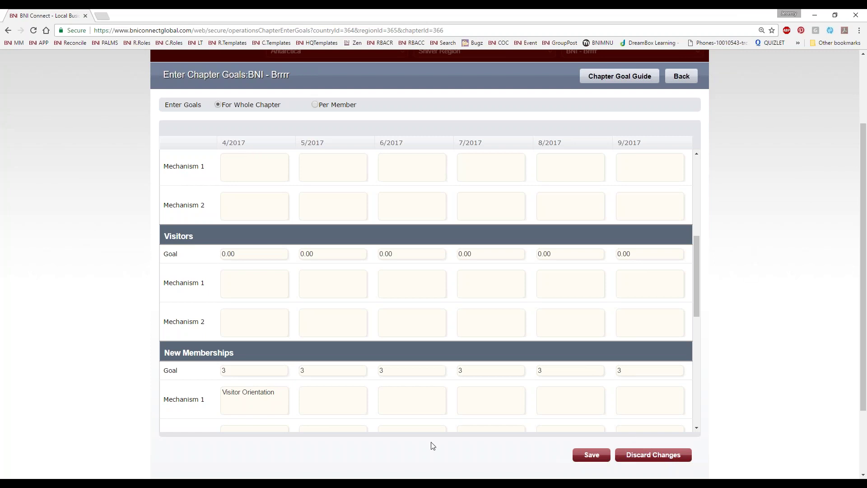
double_click(231, 371)
click(228, 254)
text(9)
key(Tab)
text(9)
key(Tab)
text(9)
key(Tab)
text(9)
key(Tab)
text(9)
key(Tab)
text(9)
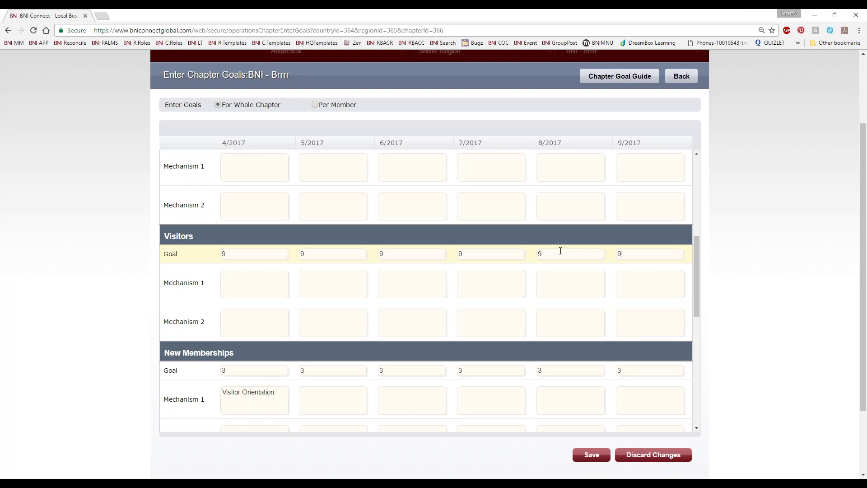
- Enter "VD" as Visitors Mechanism 1 for 4/2017
scroll(600, 349, down, 3)
scroll(591, 349, up, 3)
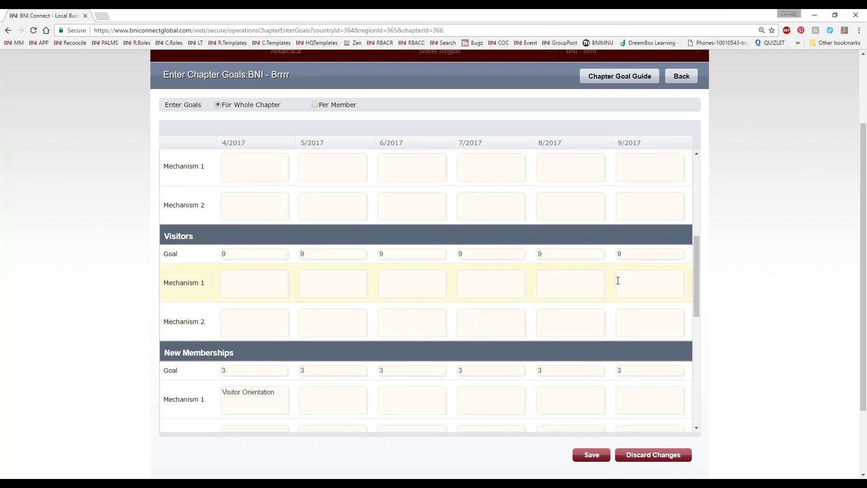
text(VD)
click(256, 401)
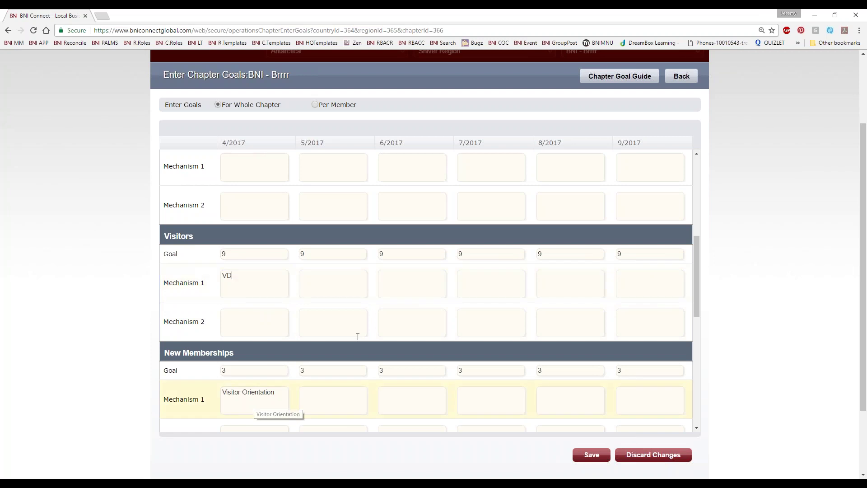
- Review the goals and mechanisms across all categories, from Attendance Percentage to Number of Referrals
scroll(364, 318, up, 2)
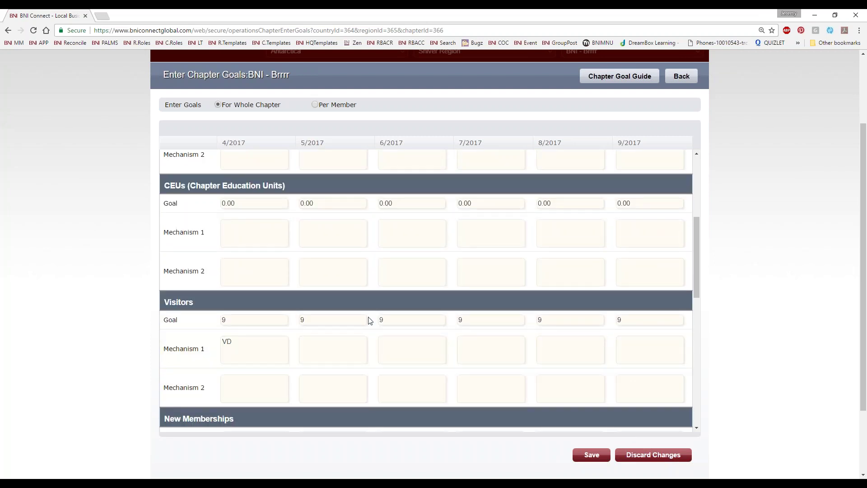
scroll(370, 320, down, 3)
scroll(452, 332, down, 4)
scroll(454, 332, up, 10)
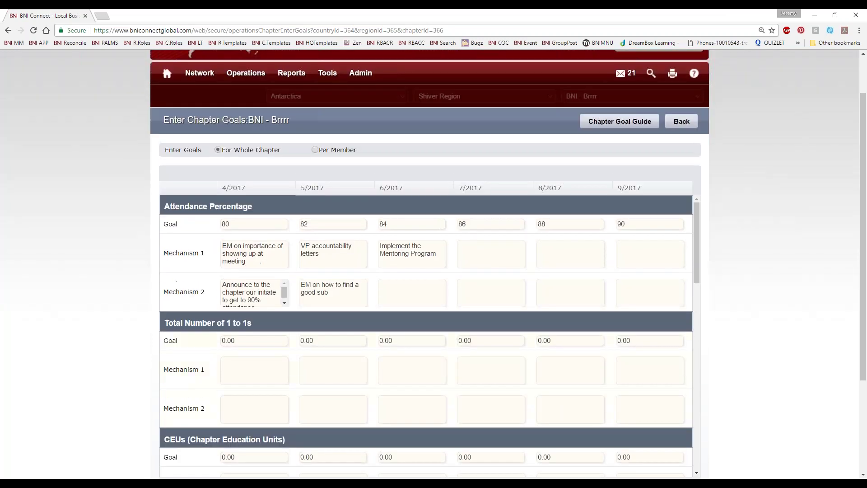
scroll(261, 300, down, 4)
scroll(267, 333, down, 10)
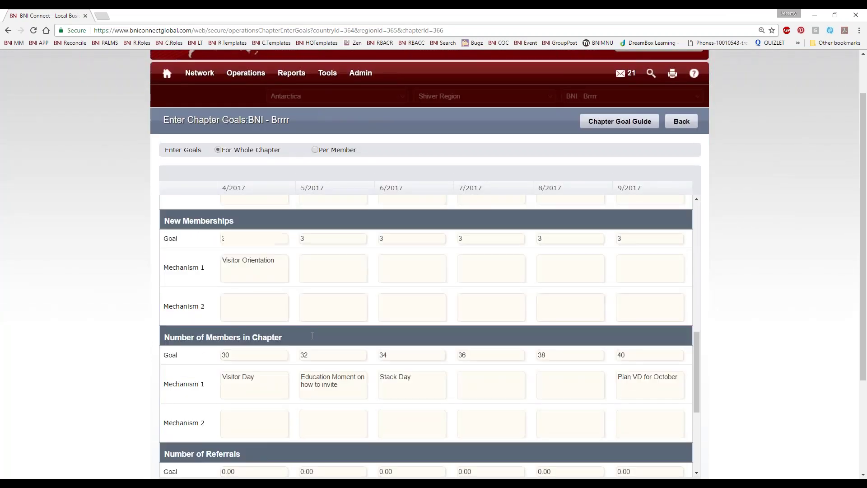
scroll(253, 295, up, 12)
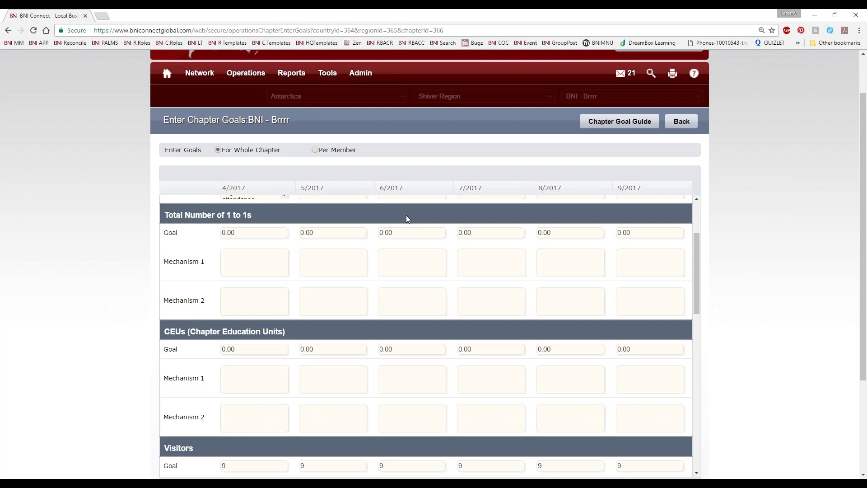
scroll(459, 329, down, 3)
scroll(484, 319, down, 2)
scroll(426, 337, down, 3)
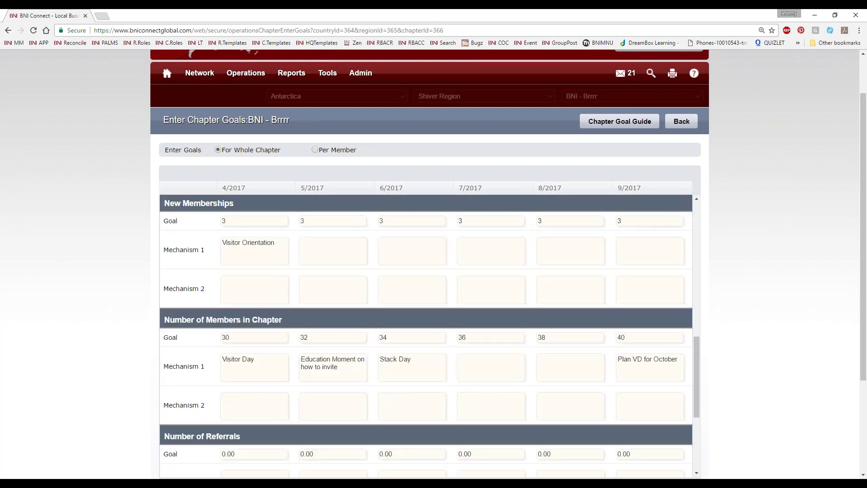
- Set the Number of Referrals goals for 4/2017 to 9/2017 to 120, 128, 136, 144, 152 and 160
scroll(422, 304, down, 2)
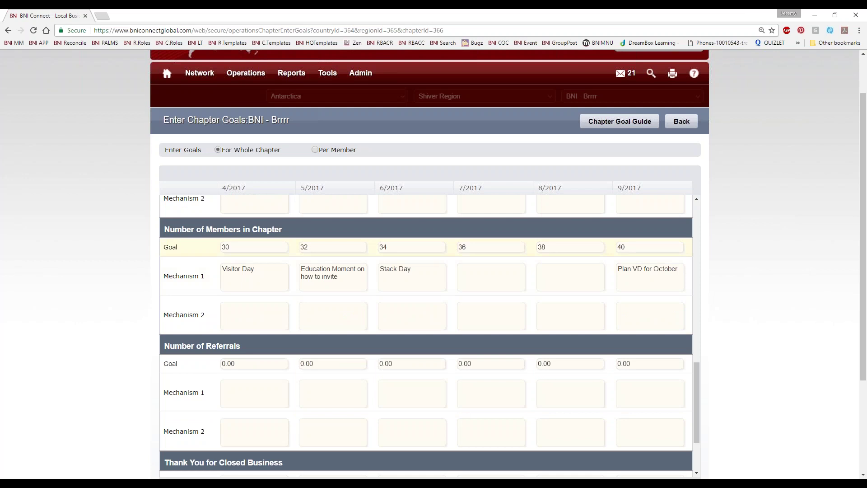
key(ctrl+a)
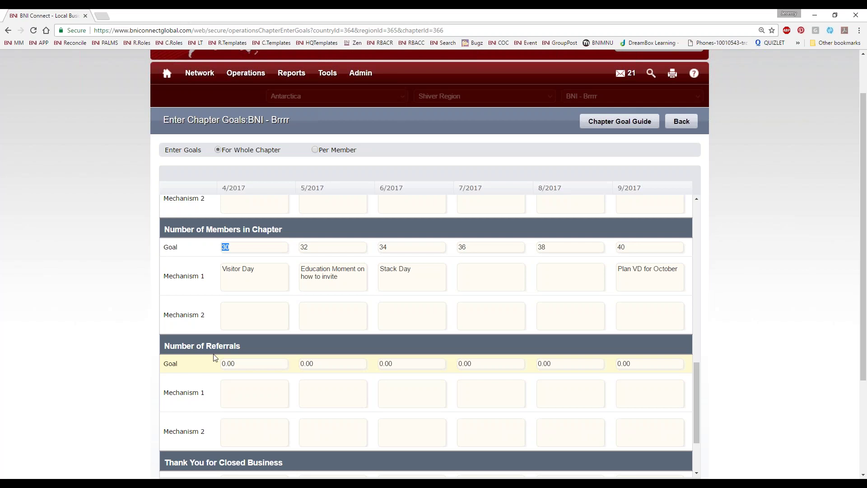
drag(248, 362, 211, 362)
text(120)
key(Tab)
text(128)
key(Tab)
text(136)
key(Tab)
text(144)
key(Tab)
text(152)
key(Tab)
text(160)
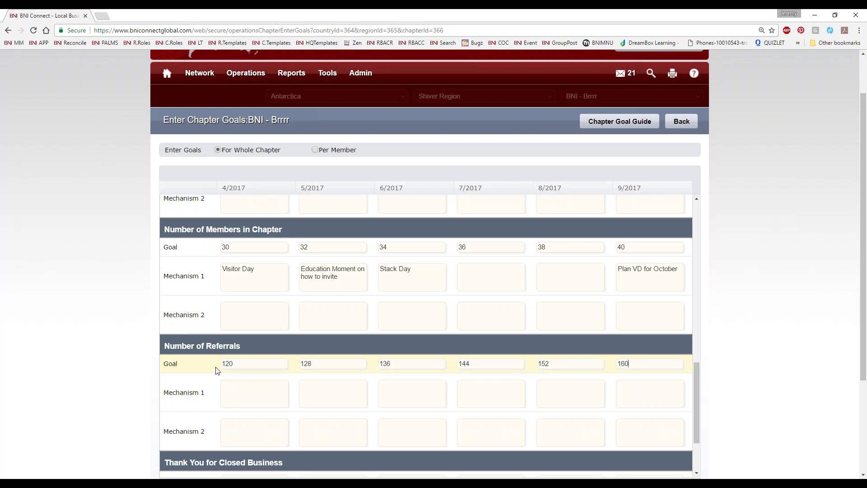
- Set the Total Number of 1 to 1s goals for 4/2017 to 9/2017 to 120, 128, 136, 144, 152 and 160
scroll(217, 373, up, 5)
scroll(237, 351, up, 5)
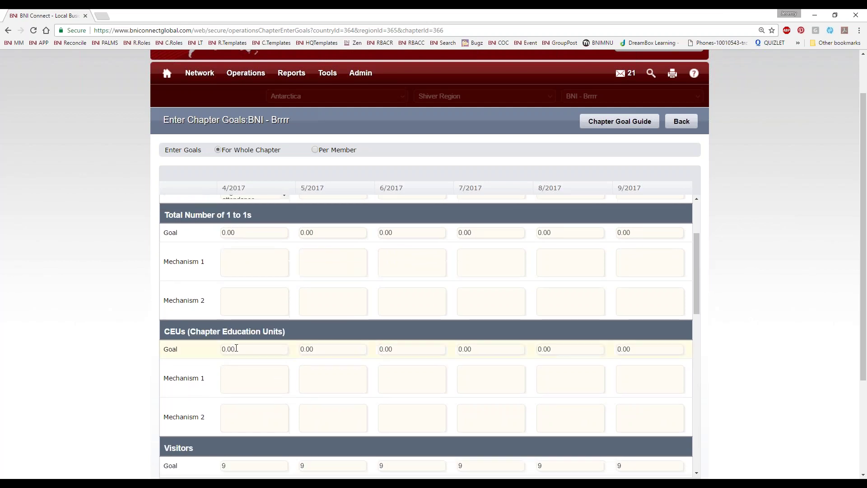
click(257, 237)
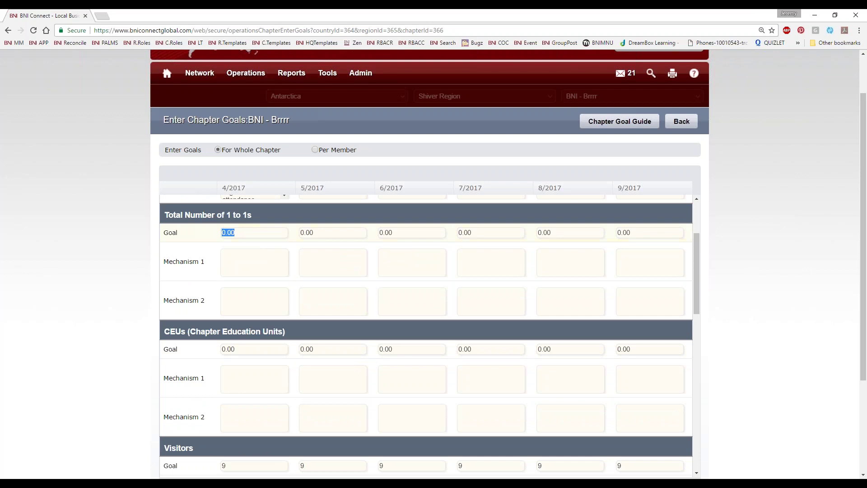
text(120)
key(Tab)
text(128)
key(Tab)
text(136)
key(Tab)
text(144)
key(Tab)
text(152)
key(Tab)
text(160)
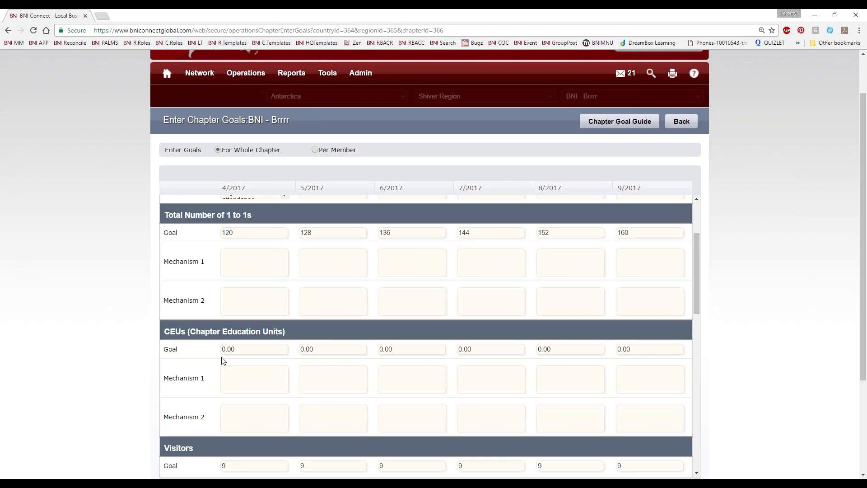
- Enter "BNI Game" as CEUs Mechanism 1 for 6/2017 and 7/2017
scroll(222, 360, down, 3)
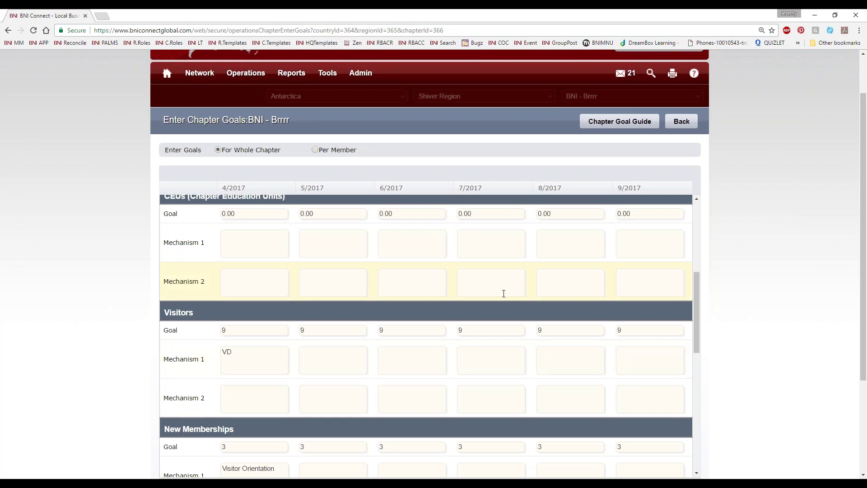
scroll(395, 332, up, 2)
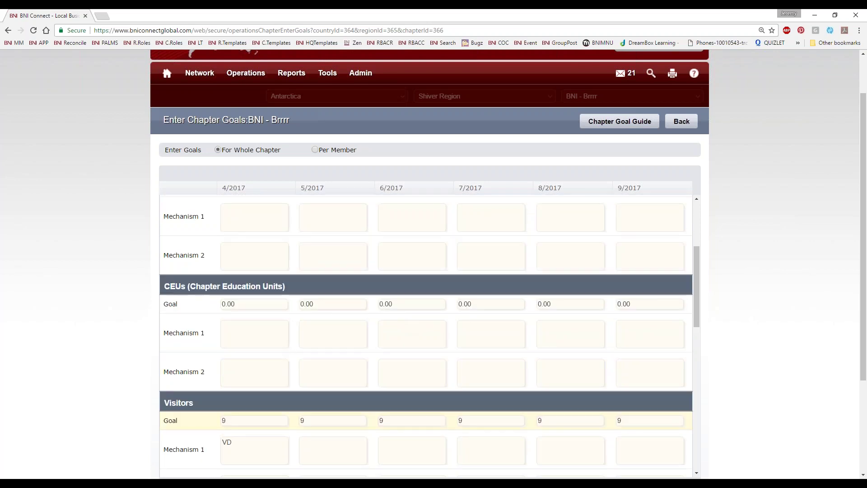
click(399, 327)
text(BNI Game)
key(Tab)
text(BNI Gam)
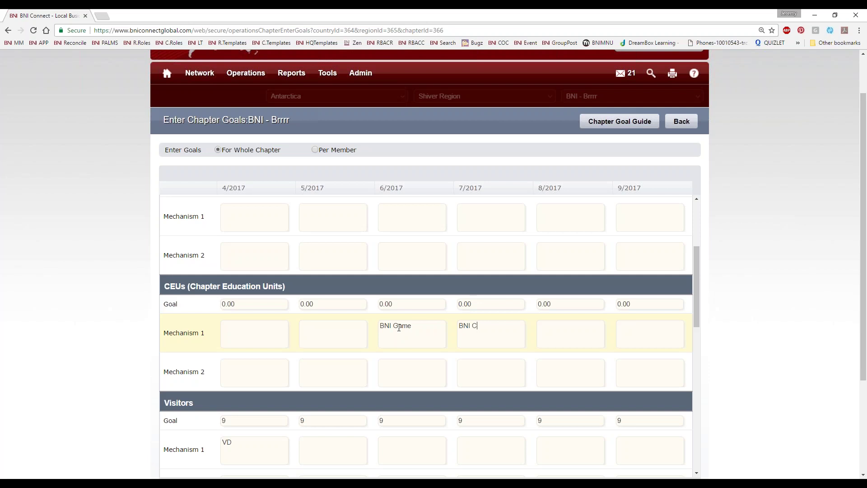
text(e)
- Save the chapter goals and confirm the save
scroll(765, 269, down, 3)
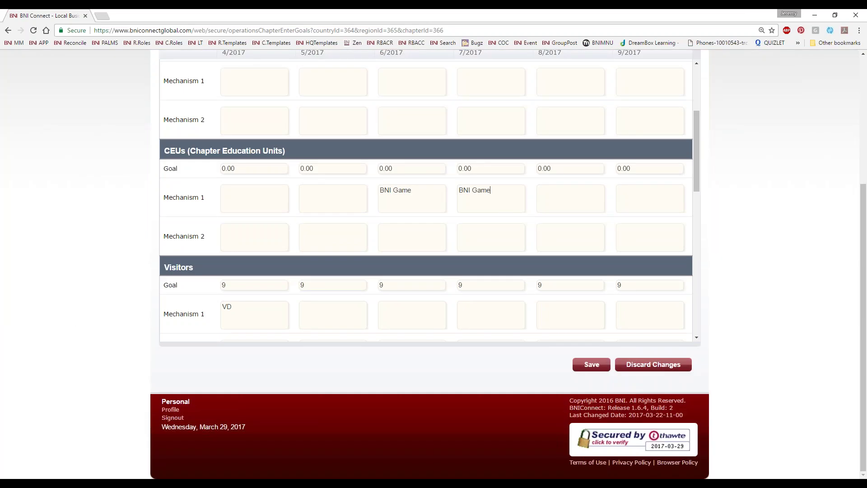
click(605, 364)
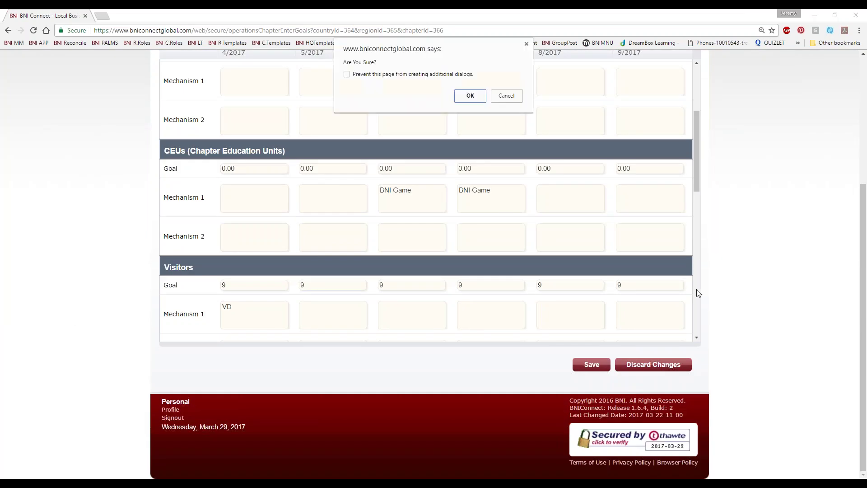
click(470, 96)
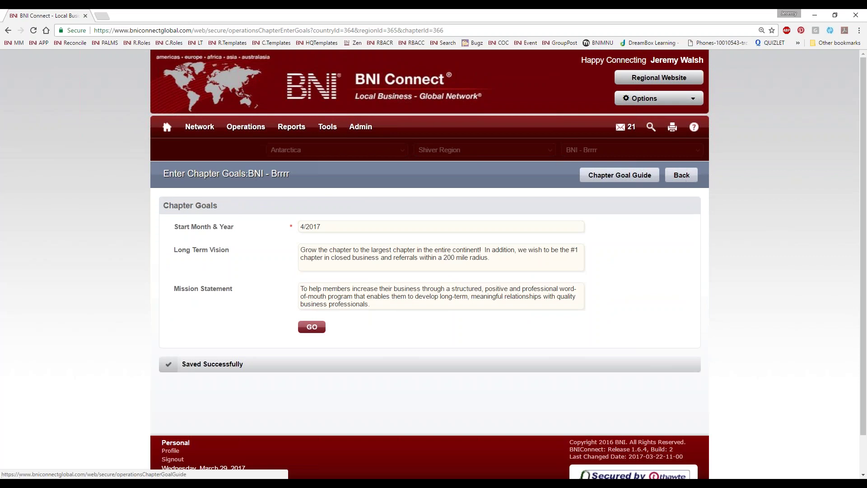
- Return to the chapter operations and run the View Chapter Goals report for BNI - Brrrr with start date 10/2016
click(682, 176)
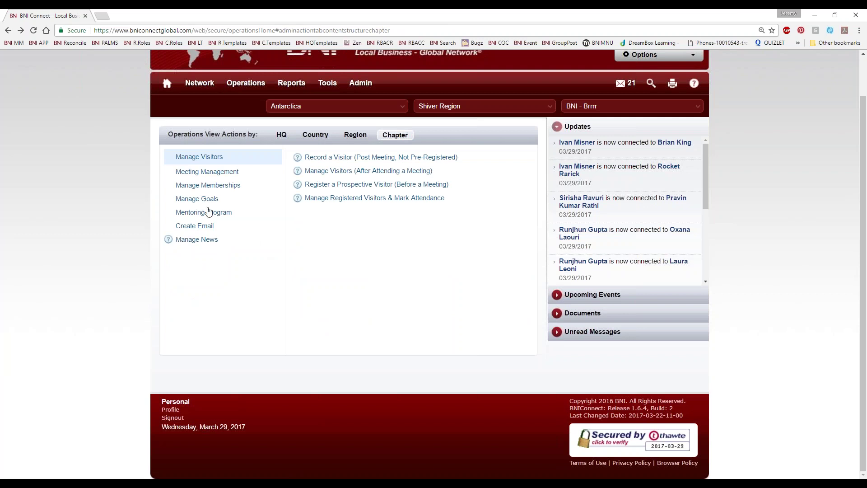
click(192, 212)
click(199, 198)
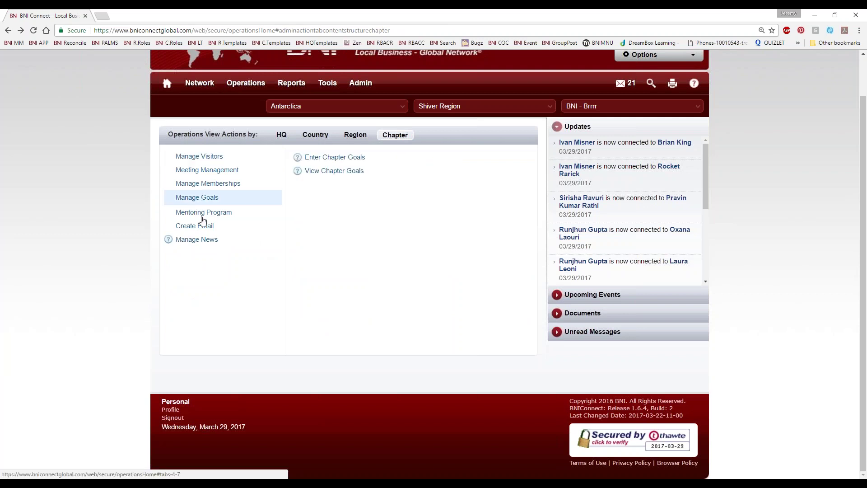
click(340, 170)
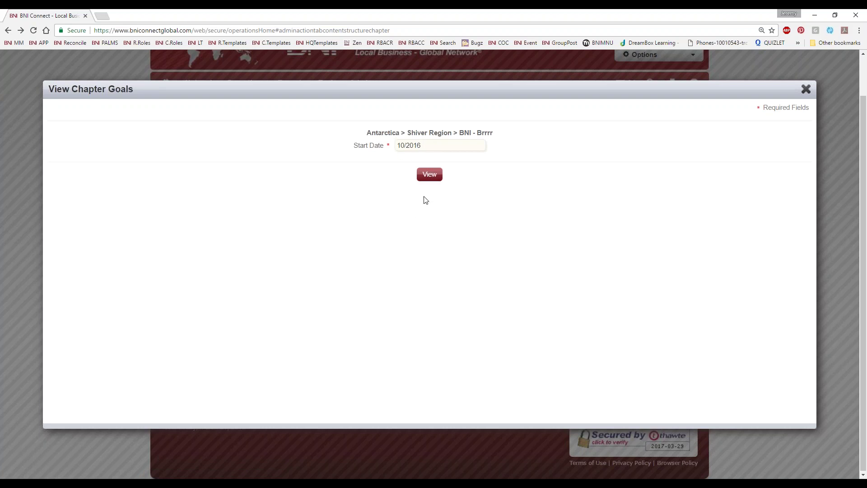
click(427, 176)
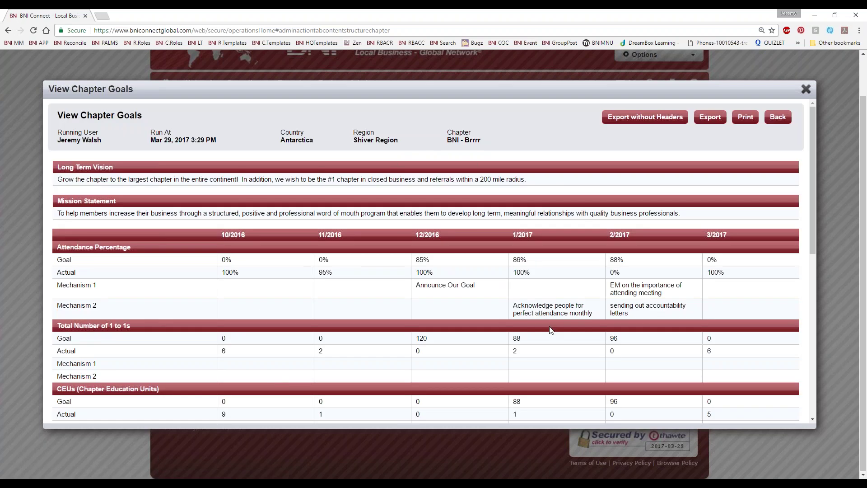
- Compare the goals, actuals and mechanisms in the BNI - Brrrr report, and close it
scroll(552, 331, down, 2)
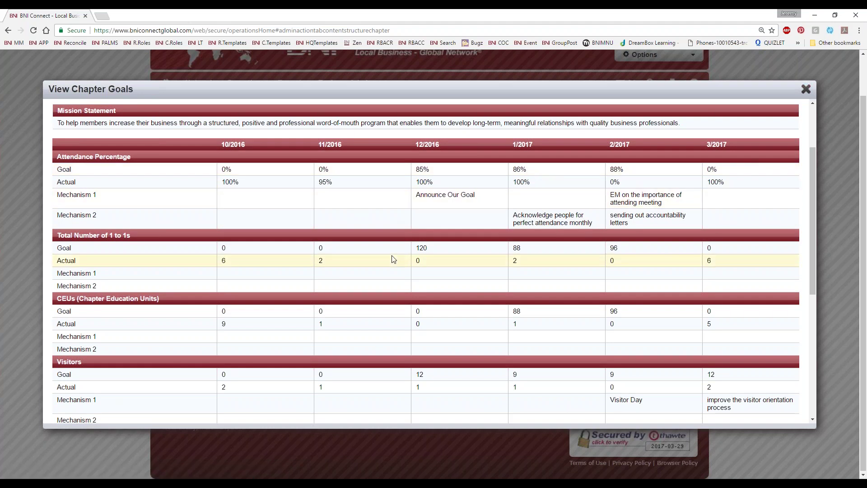
scroll(393, 257, up, 2)
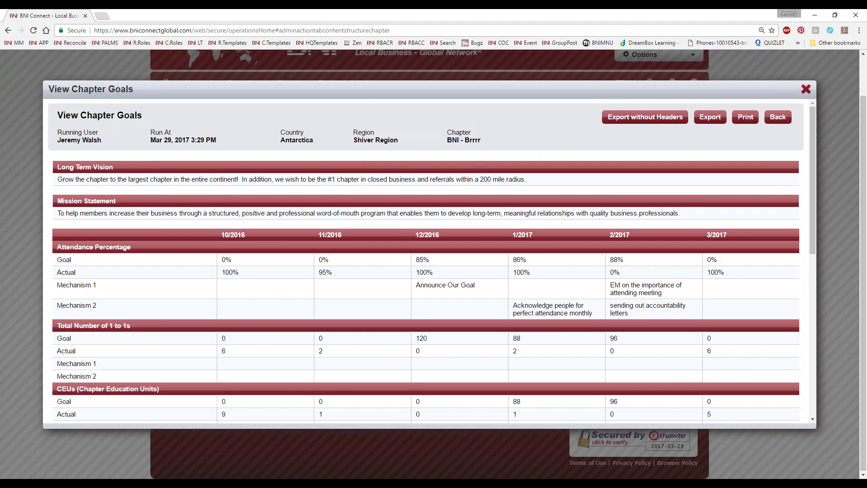
click(806, 89)
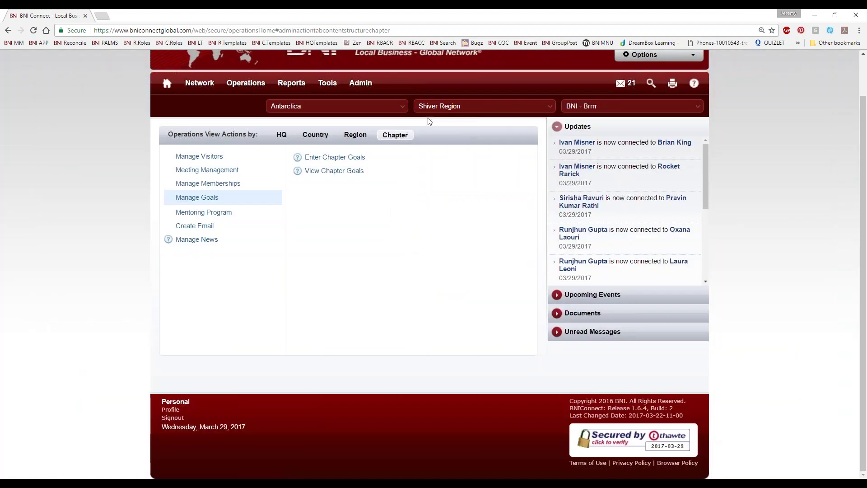
- Switch to the BNI Network Referral Group (NRG) (Westchase) chapter in the FL Tampa Bay region of the United States
click(336, 106)
scroll(349, 211, down, 10)
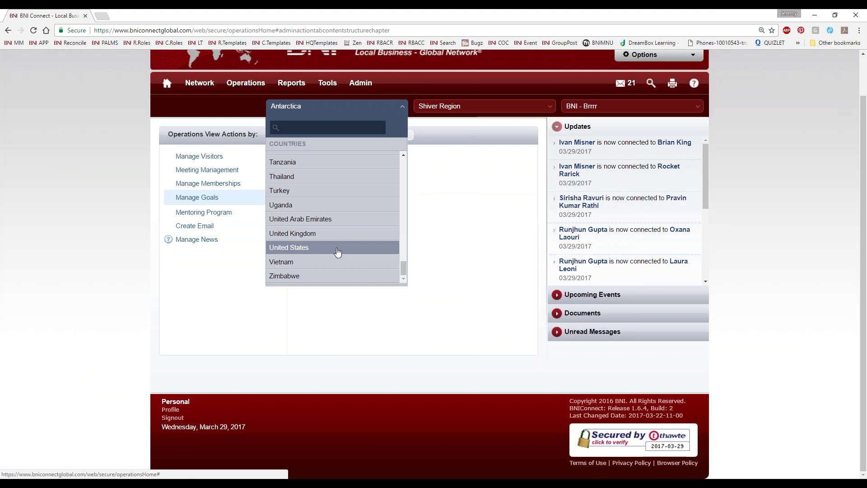
key(Return)
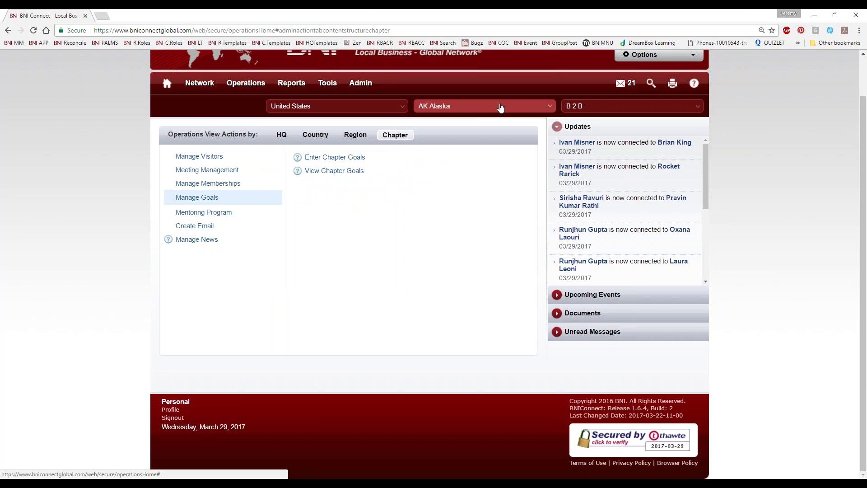
click(501, 107)
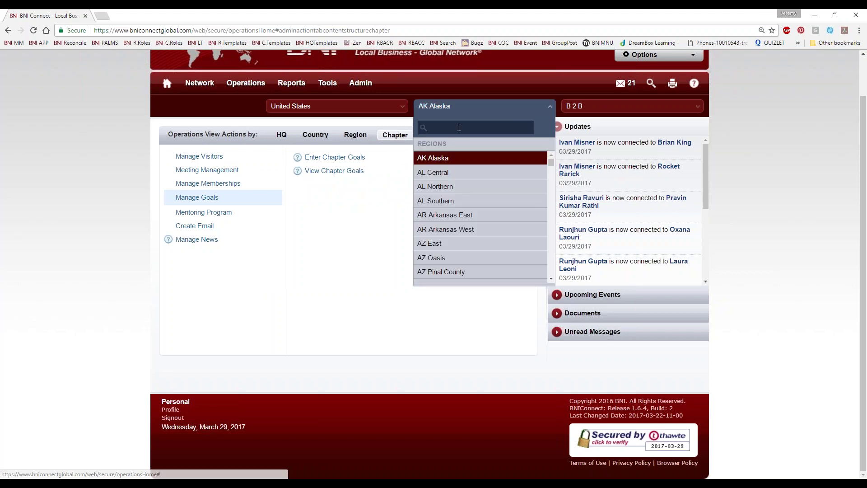
text(tamp)
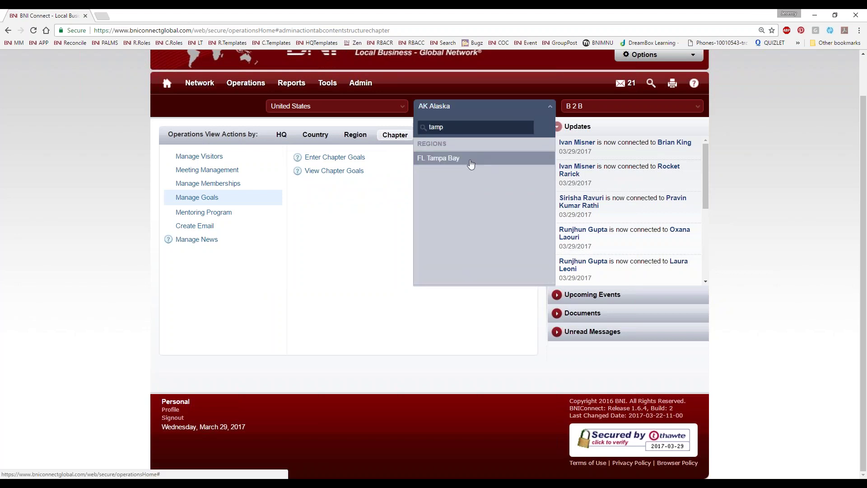
key(Return)
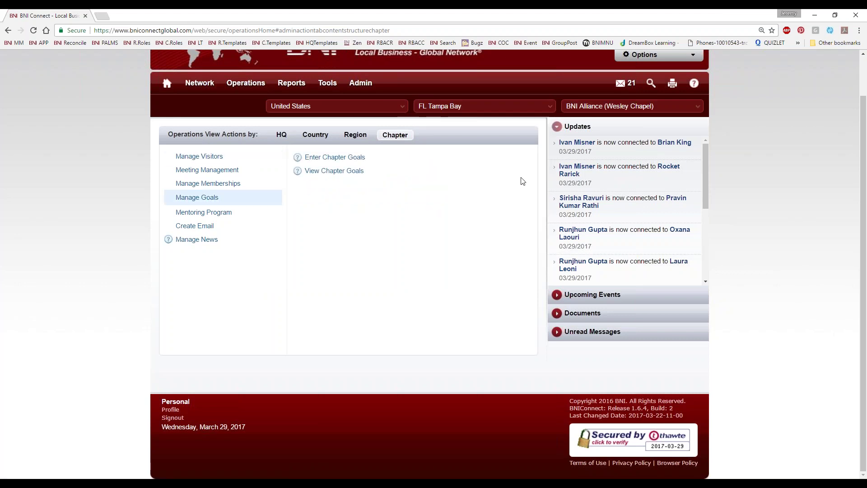
click(633, 105)
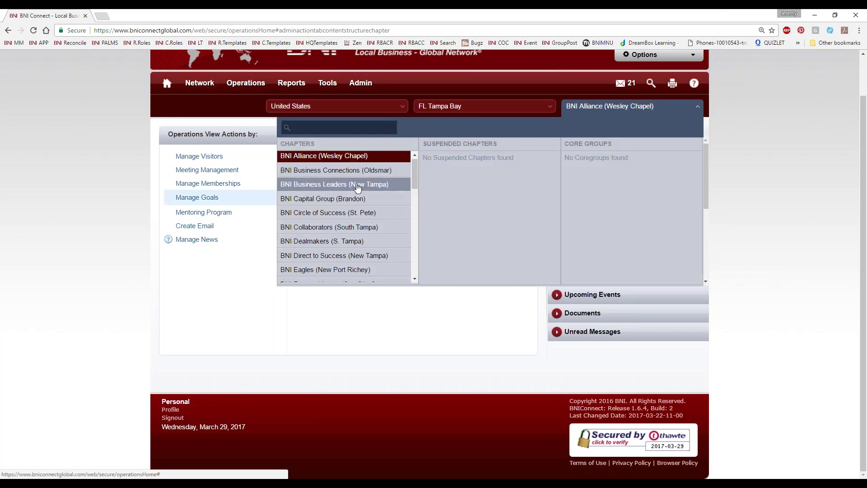
scroll(346, 194, down, 3)
key(Return)
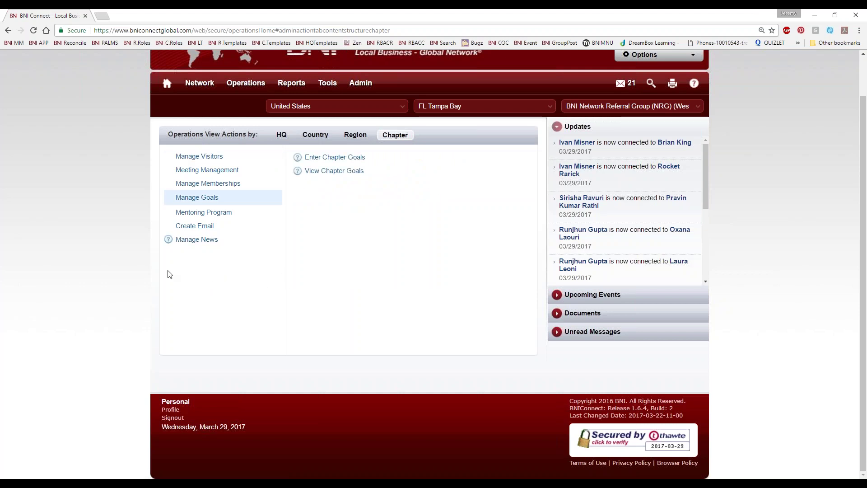
- Run the View Chapter Goals report for the NRG chapter and examine its Attendance Percentage mechanisms from 10/2016 to 3/2017
click(333, 174)
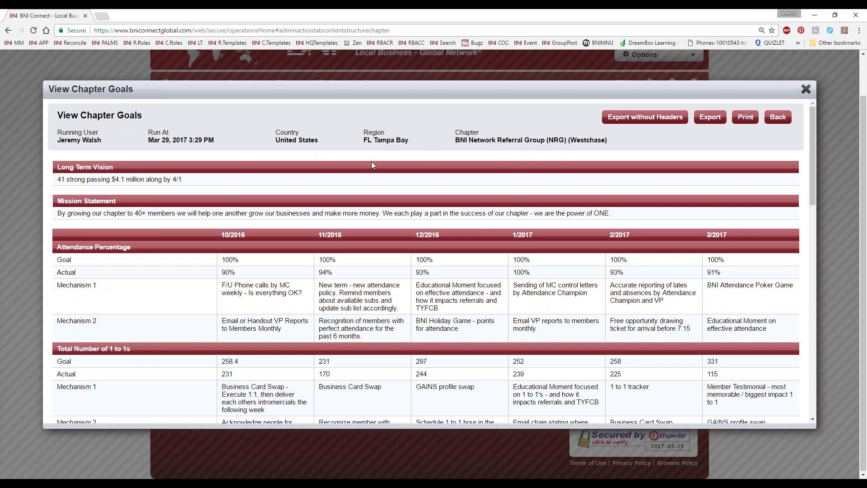
scroll(305, 234, down, 1)
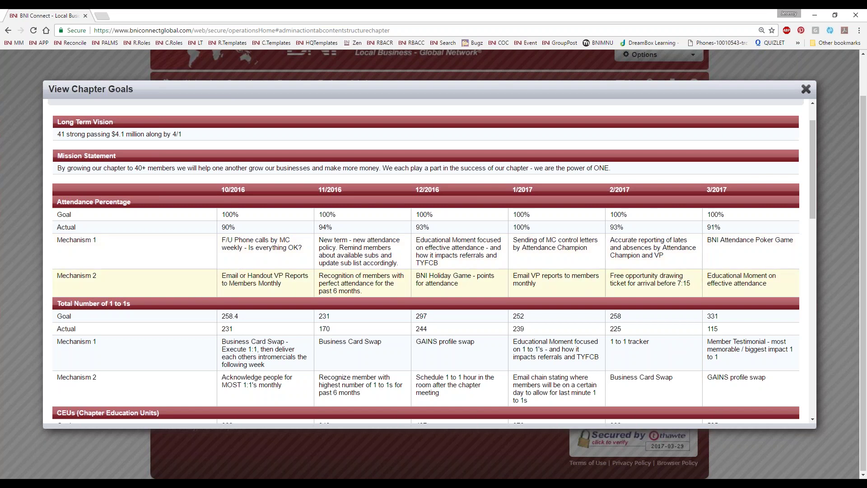
drag(458, 283, 416, 275)
click(571, 285)
drag(691, 284, 611, 276)
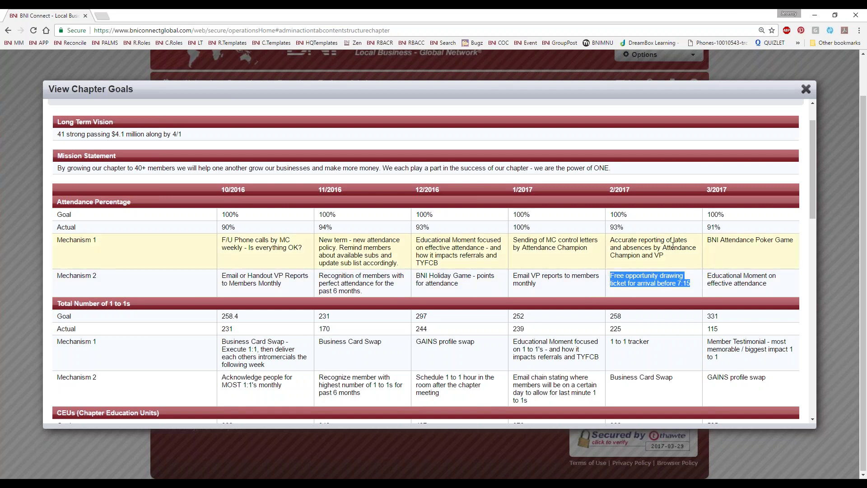
drag(794, 240, 712, 242)
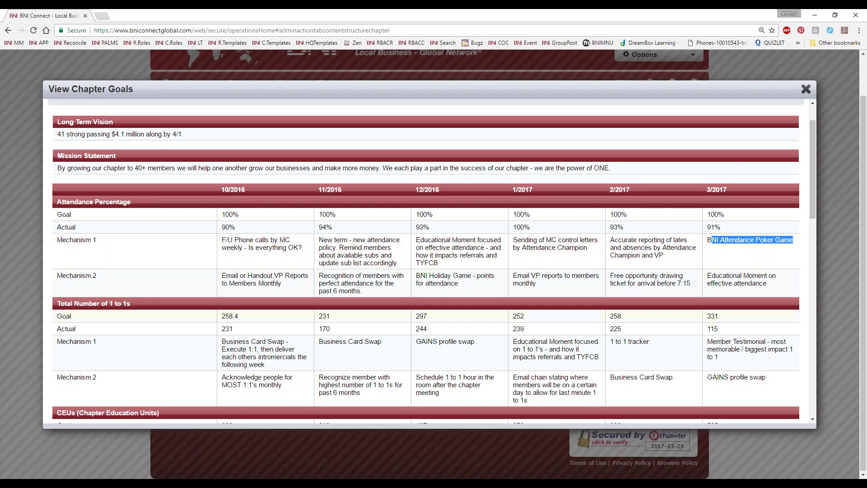
- Review the remaining report categories through Thank You for Closed Business, comparing goal and actual Number of Members for 10/2016, and close the report
scroll(343, 370, down, 9)
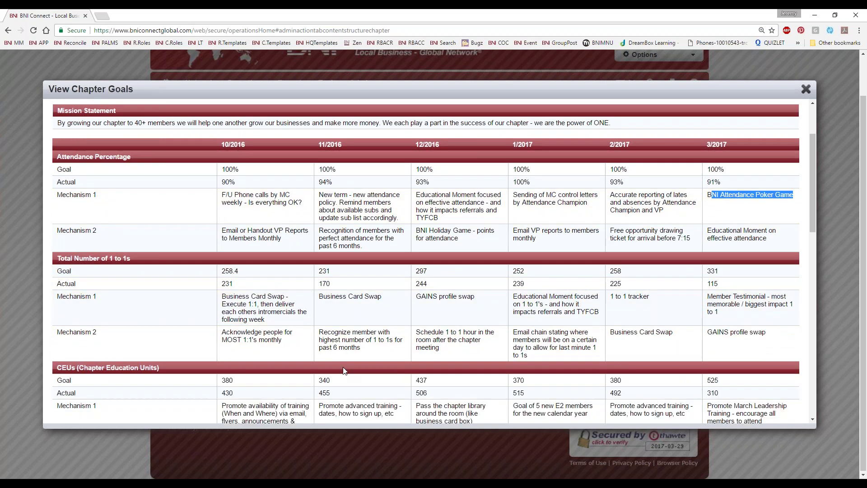
scroll(344, 370, down, 3)
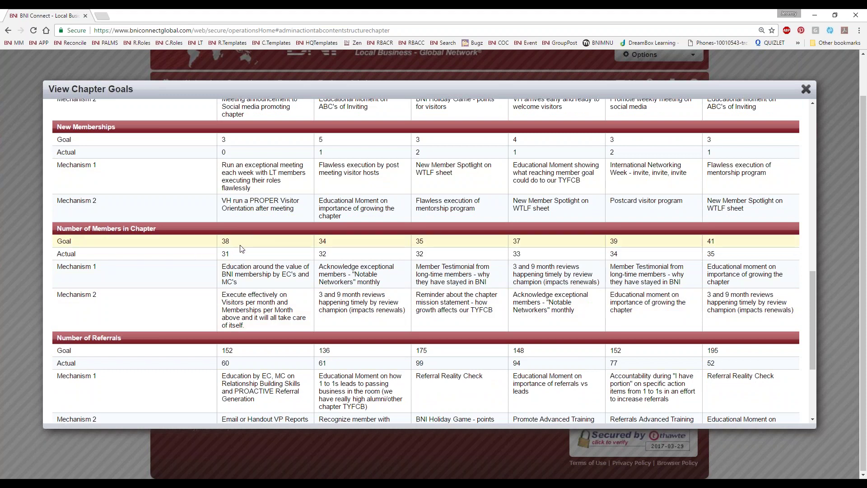
double_click(226, 242)
double_click(233, 254)
scroll(592, 292, down, 3)
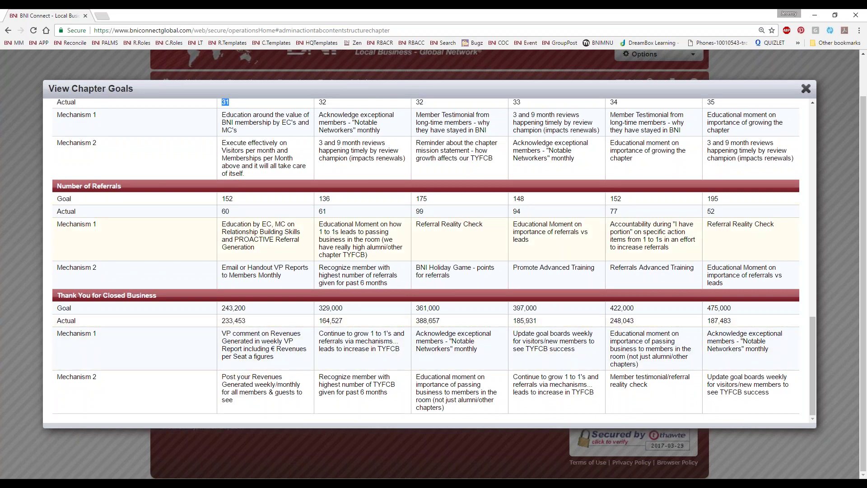
scroll(425, 260, up, 15)
click(807, 89)
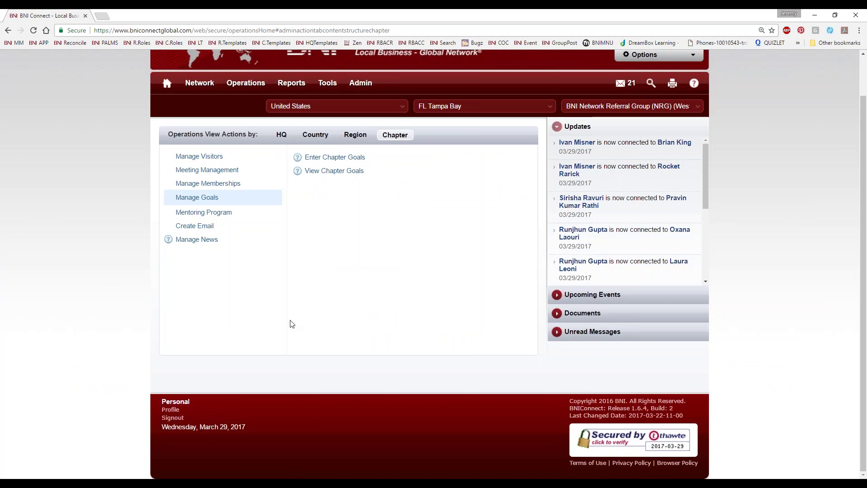